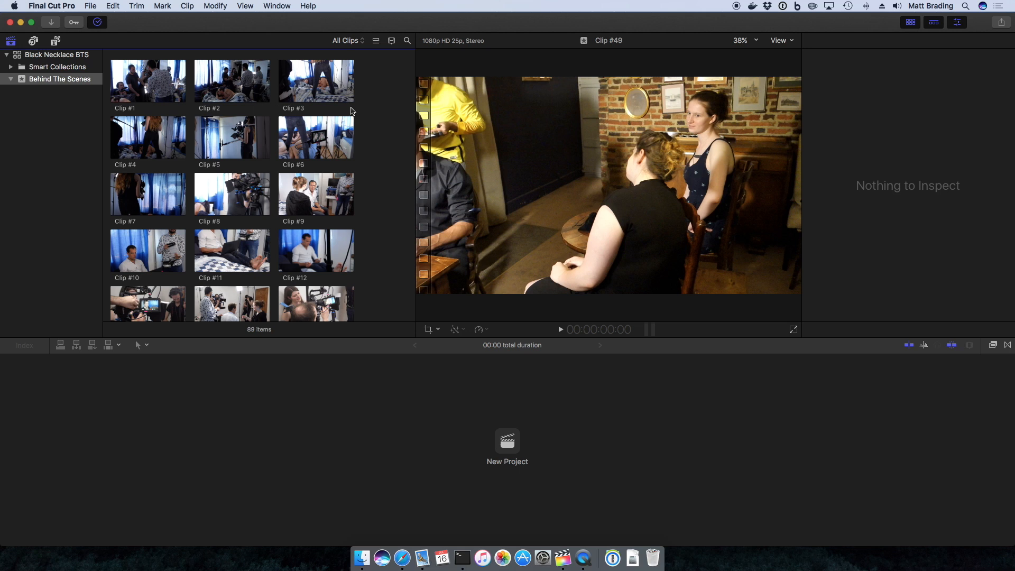
Look through the clips in the Behind The Scenes event, from the first clip down to the interview footage.
click(341, 85)
click(151, 82)
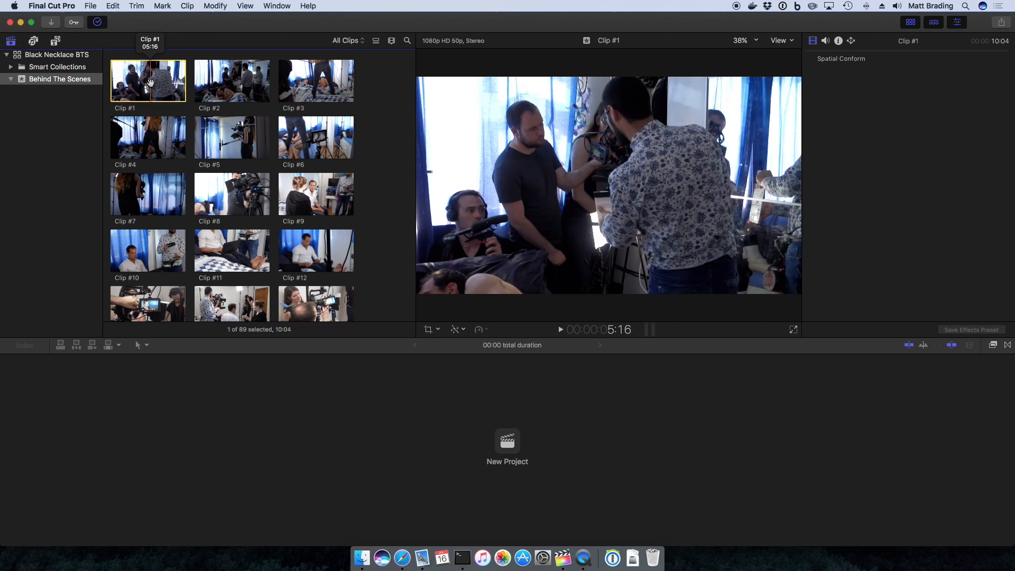
scroll(151, 82, down, 10)
scroll(158, 89, down, 15)
scroll(311, 189, down, 8)
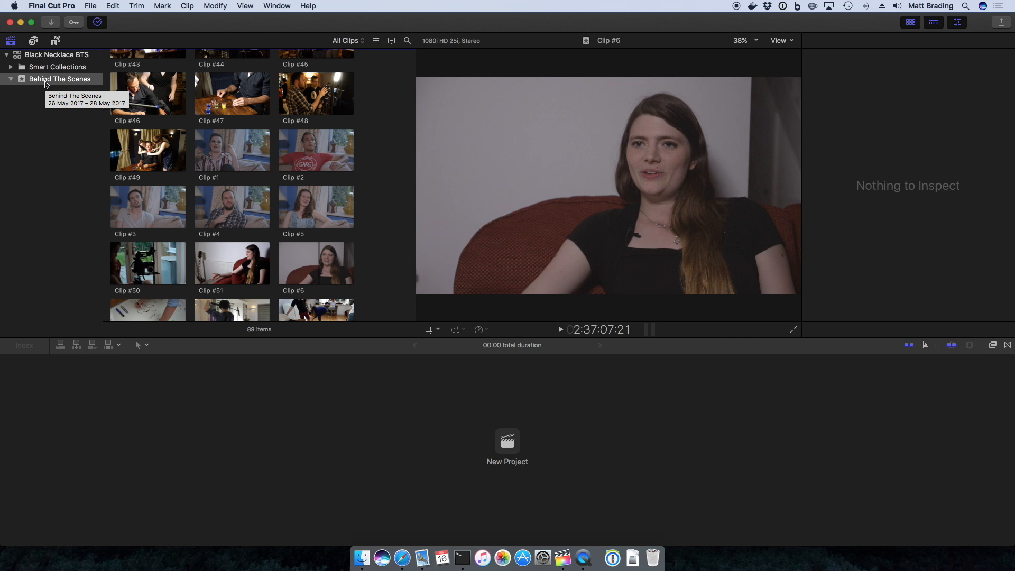
Create a keyword collection named Interviews in the Behind The Scenes event.
right_click(46, 84)
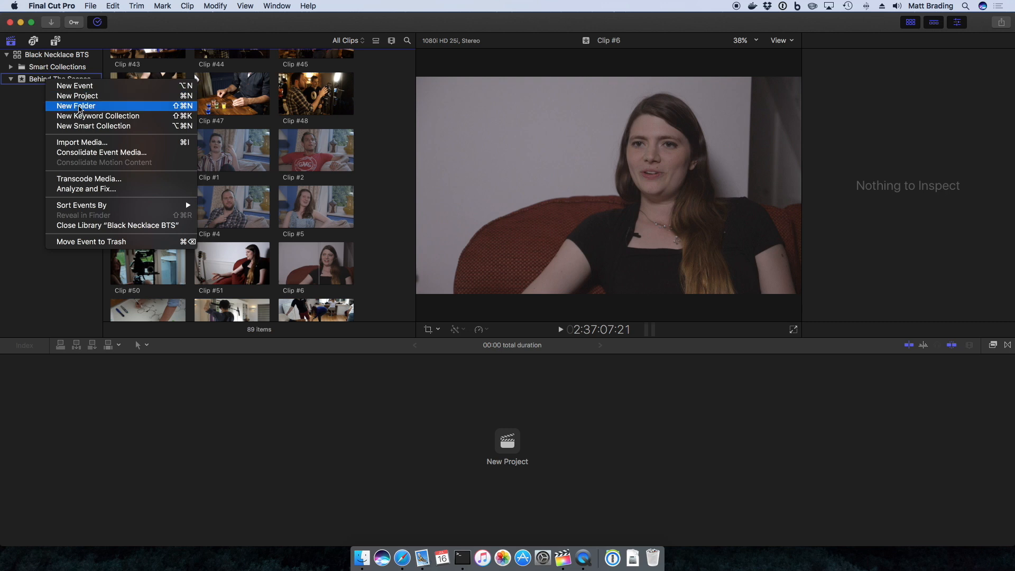
click(85, 116)
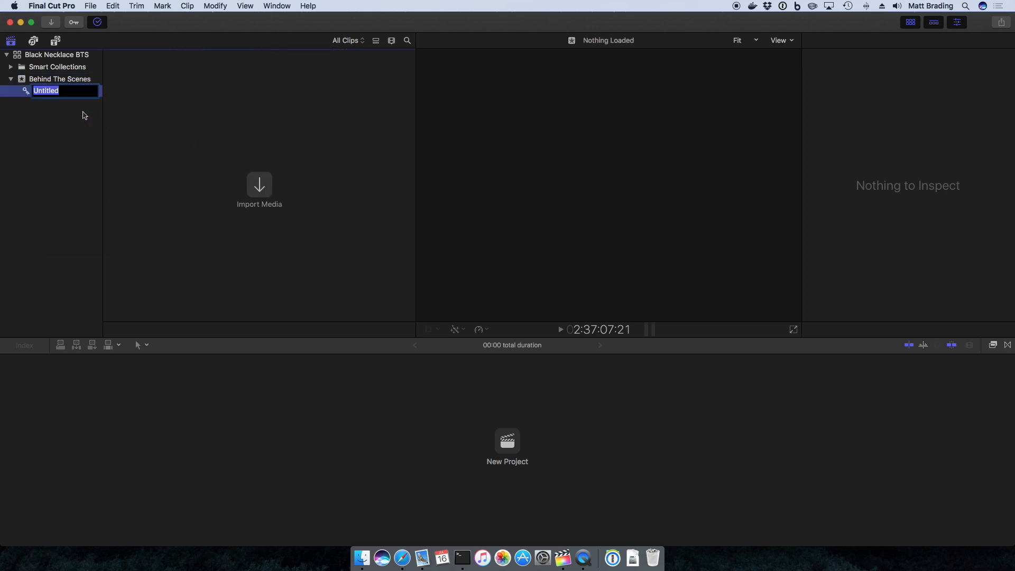
key(BackSpace)
text(Interviews)
key(Return)
Create a second keyword collection named Cutaways in the Behind The Scenes event.
right_click(65, 82)
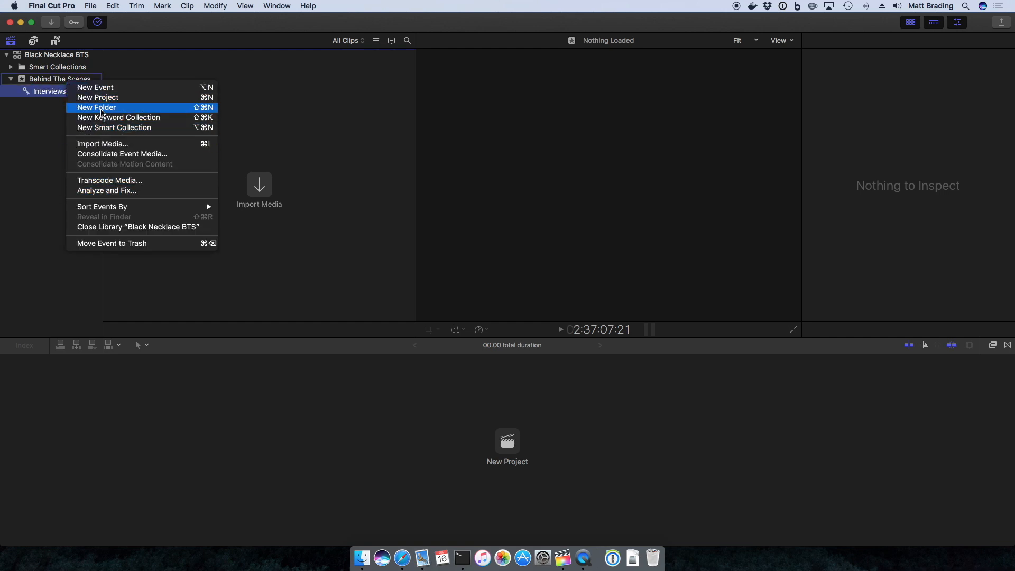
click(102, 119)
text(Cutaways)
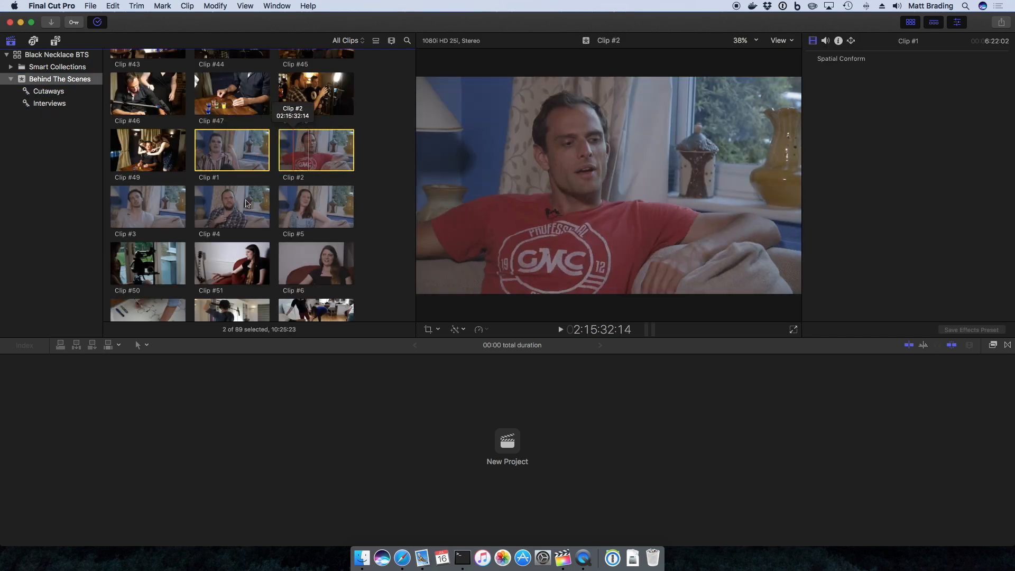
Add the six seated interview clips, Clip #1 to Clip #6, to the Interviews keyword collection.
super+click(133, 210)
super+click(231, 209)
super+click(316, 209)
super+click(316, 270)
drag(328, 199, 46, 103)
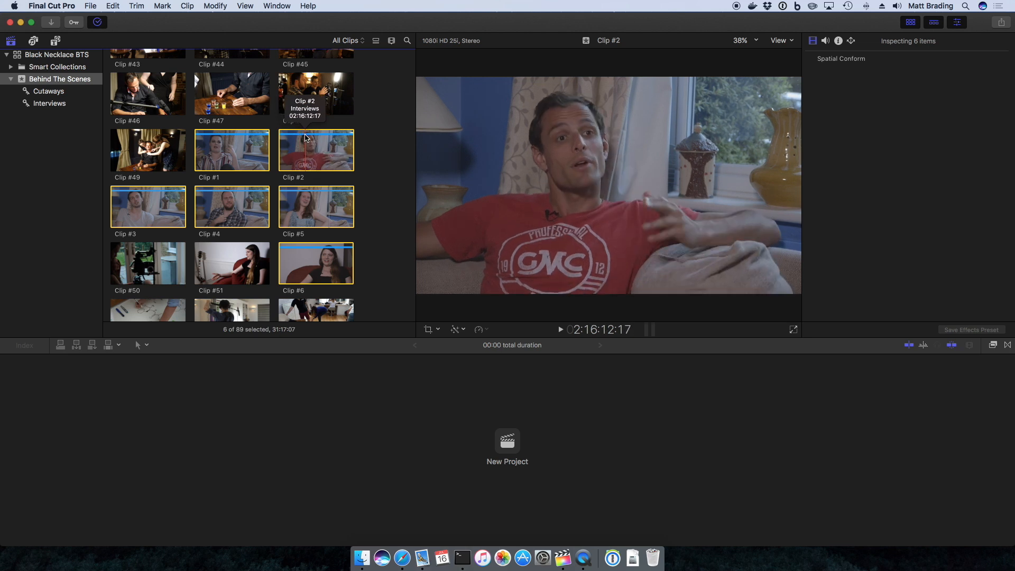
Check the browser display options, including Marked Ranges, with an interview clip selected.
click(308, 138)
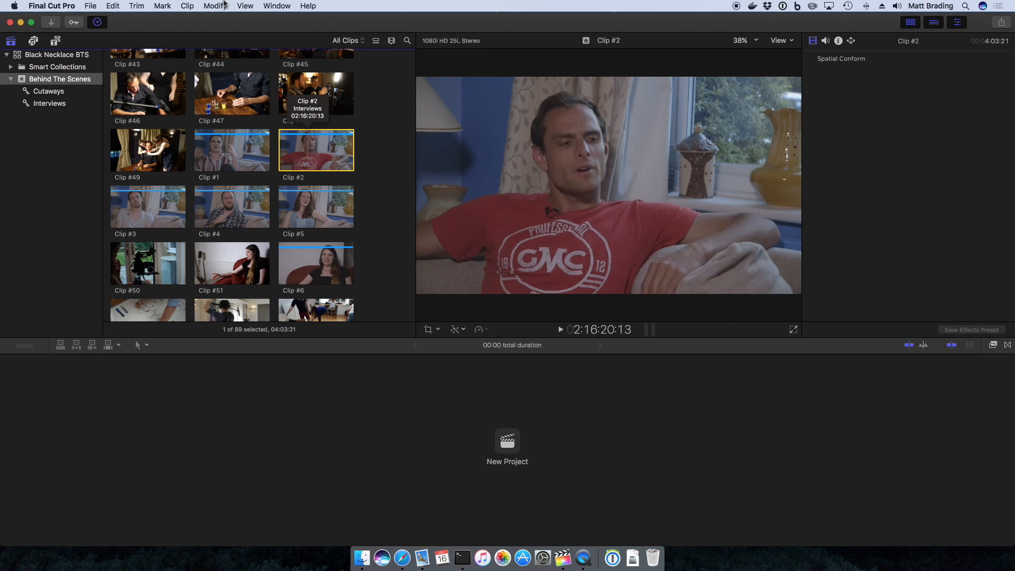
click(245, 6)
mouse_move(254, 51)
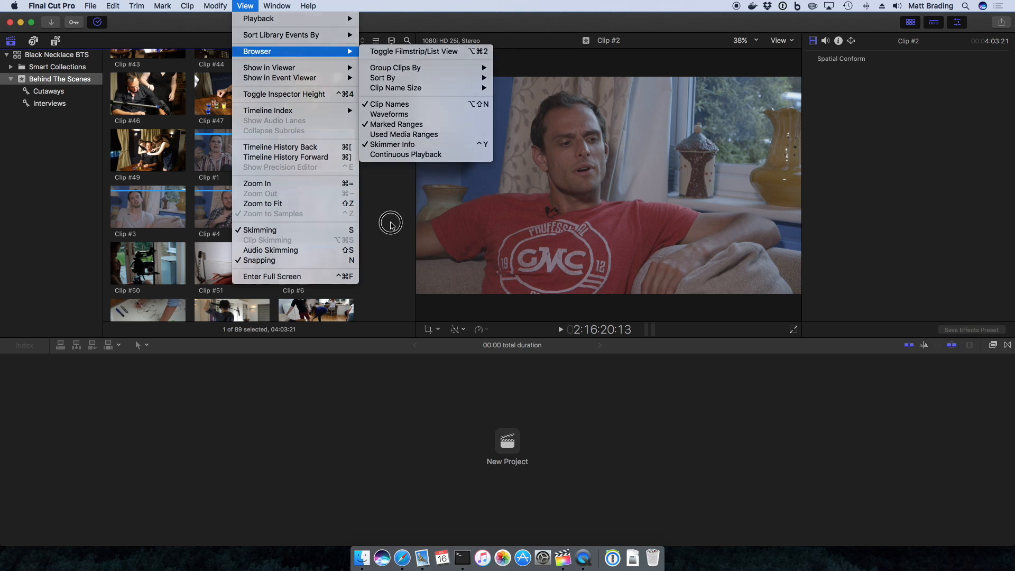
click(389, 222)
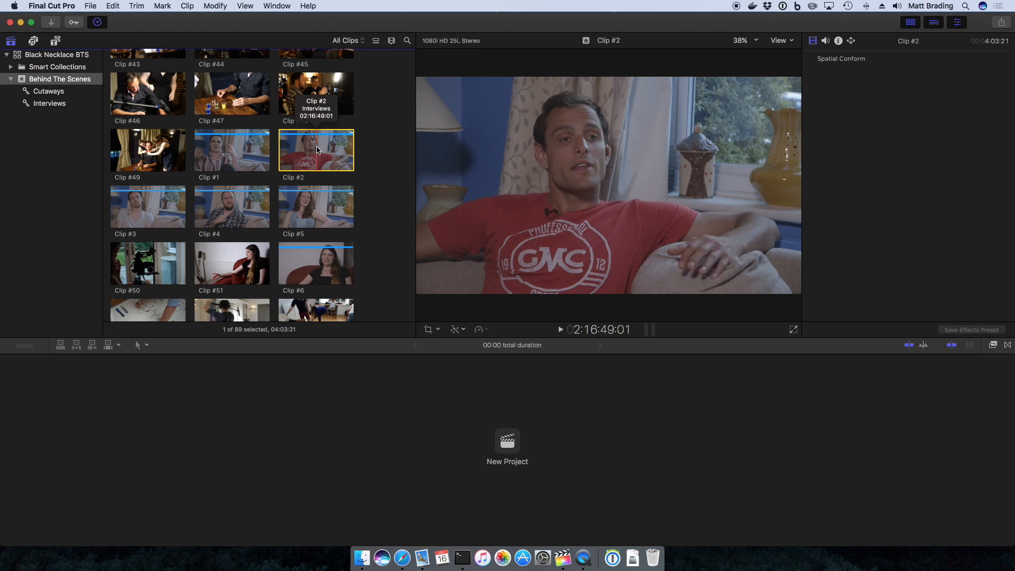
Add every clip in the Behind The Scenes event except the six interview clips to the Cutaways keyword collection.
click(357, 163)
scroll(359, 162, up, 2)
scroll(359, 163, up, 8)
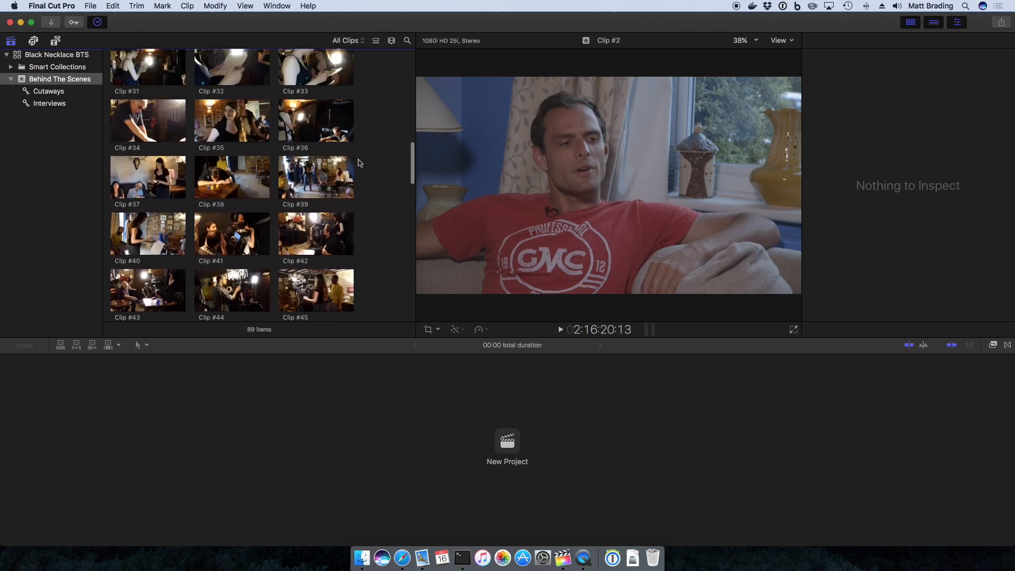
scroll(352, 162, down, 3)
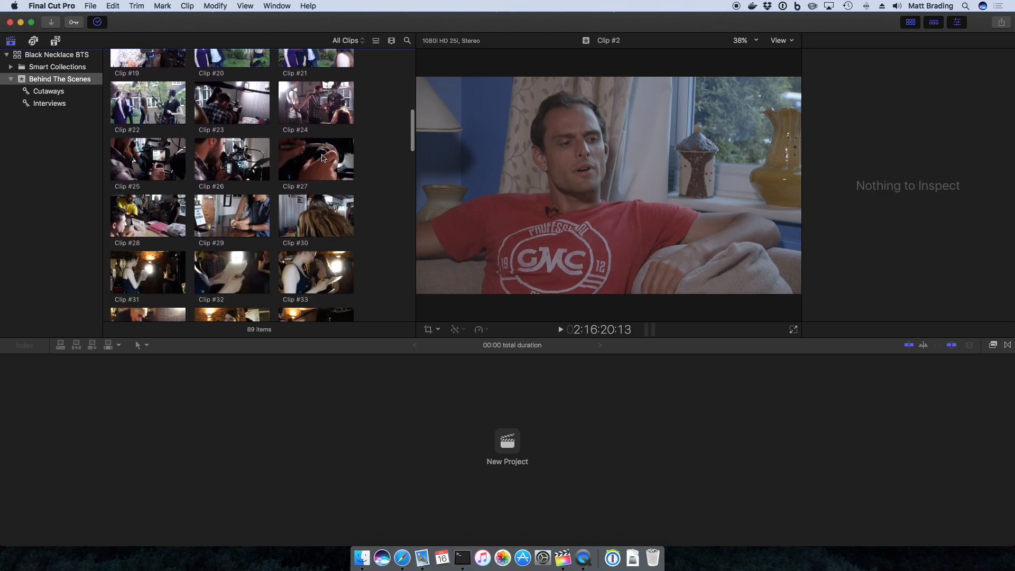
click(328, 143)
key(super+a)
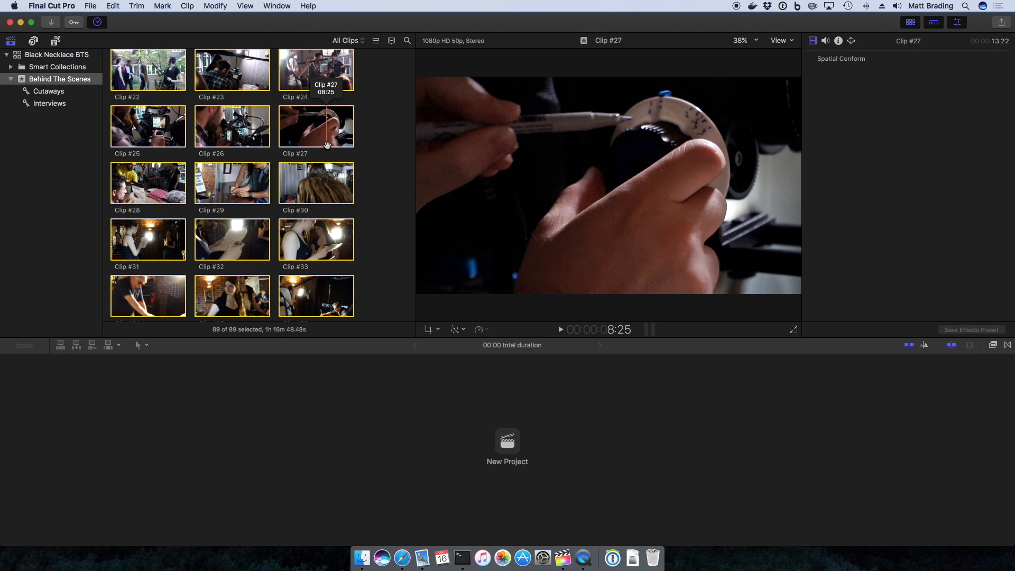
scroll(328, 145, down, 10)
scroll(327, 144, up, 2)
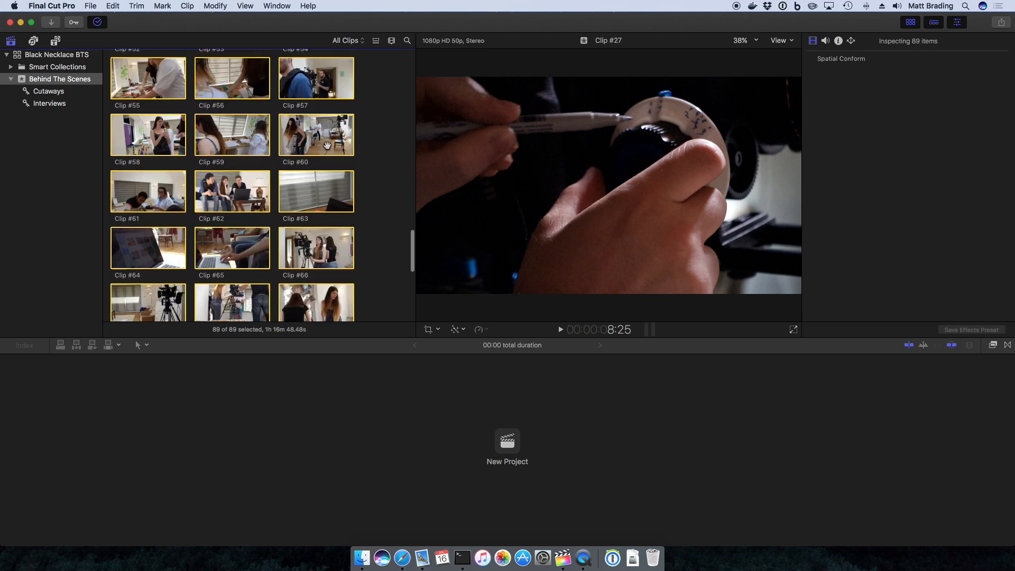
scroll(327, 145, up, 1)
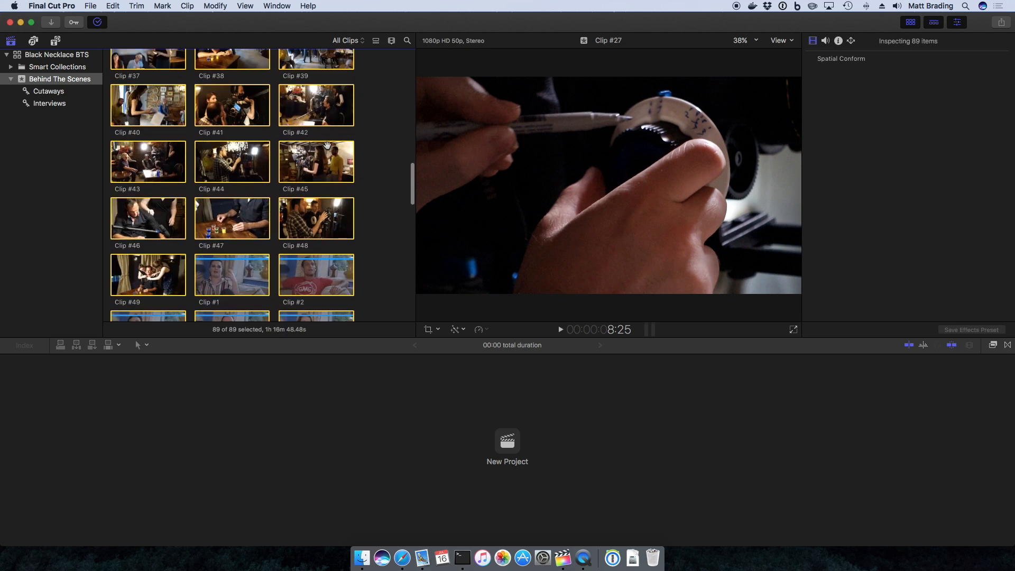
super+click(254, 91)
super+click(316, 85)
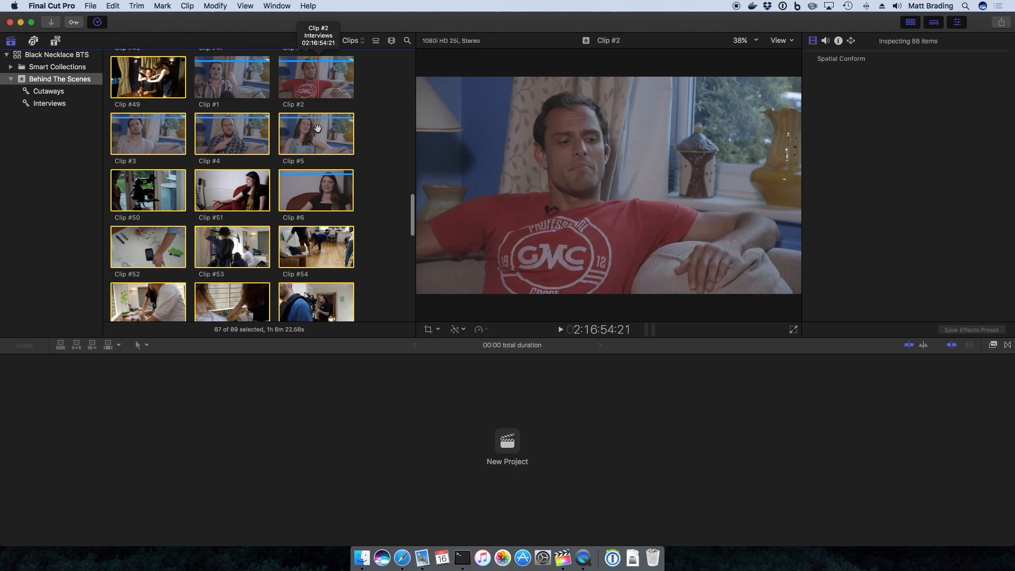
super+click(317, 139)
super+click(232, 138)
super+click(148, 139)
super+click(314, 189)
drag(242, 189, 51, 93)
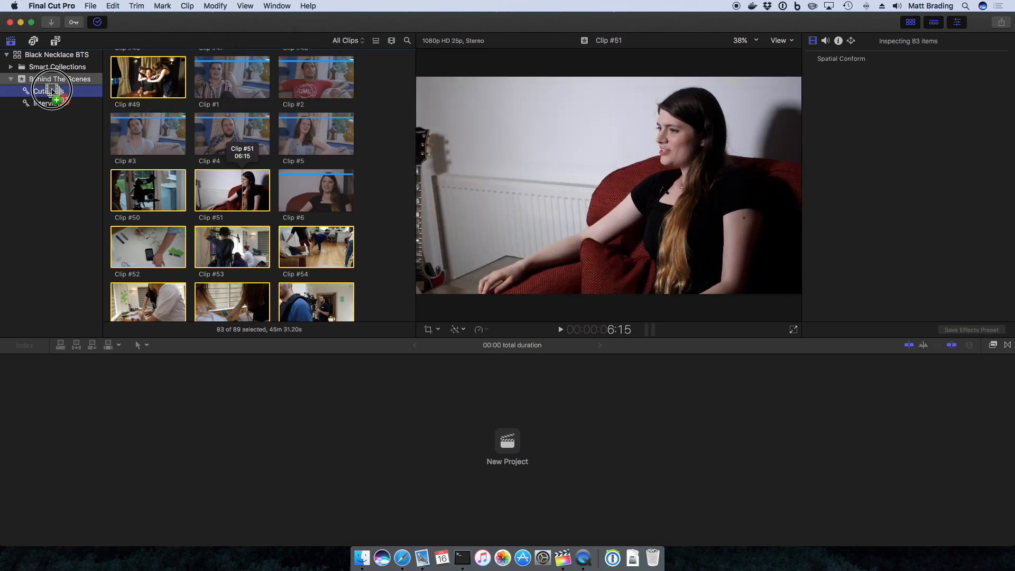
Review the clips gathered in the Cutaways and Interviews keyword collections.
click(53, 94)
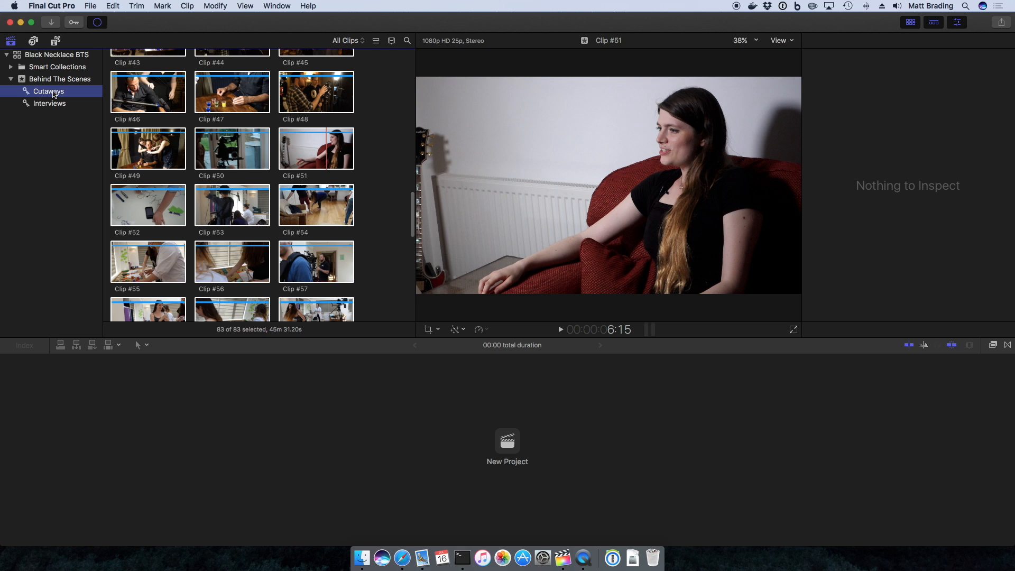
scroll(273, 145, down, 20)
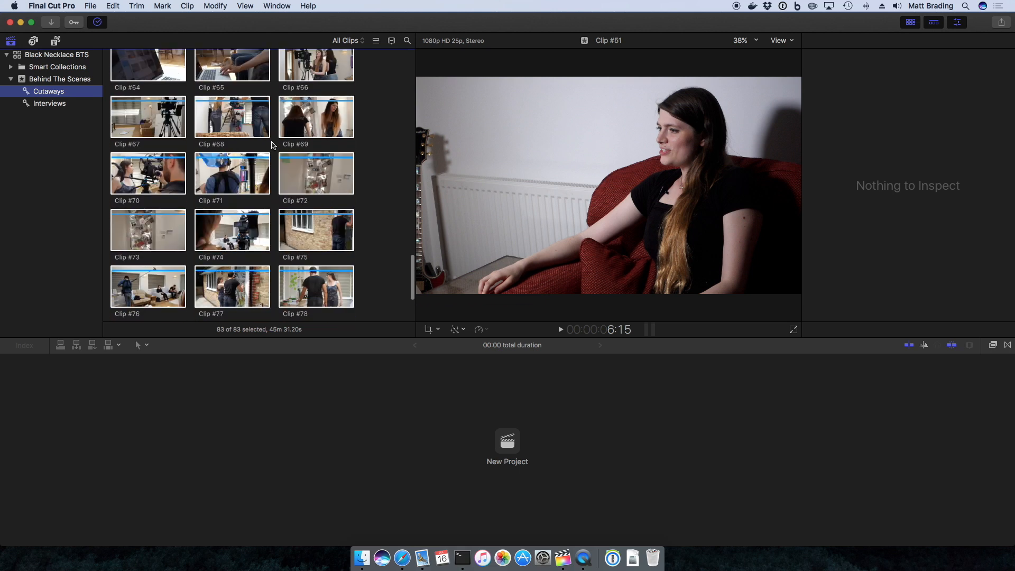
click(366, 160)
click(51, 103)
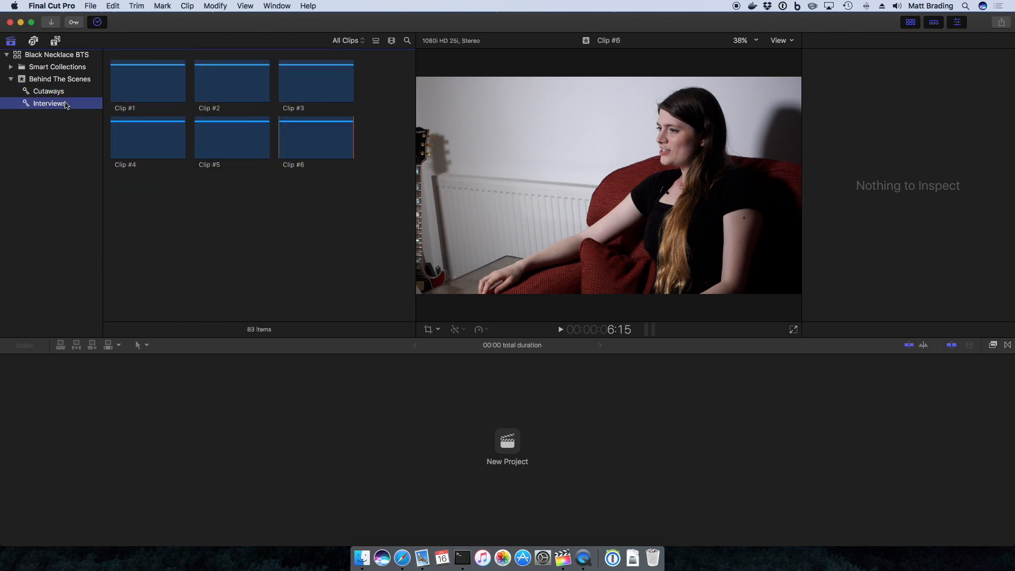
click(273, 207)
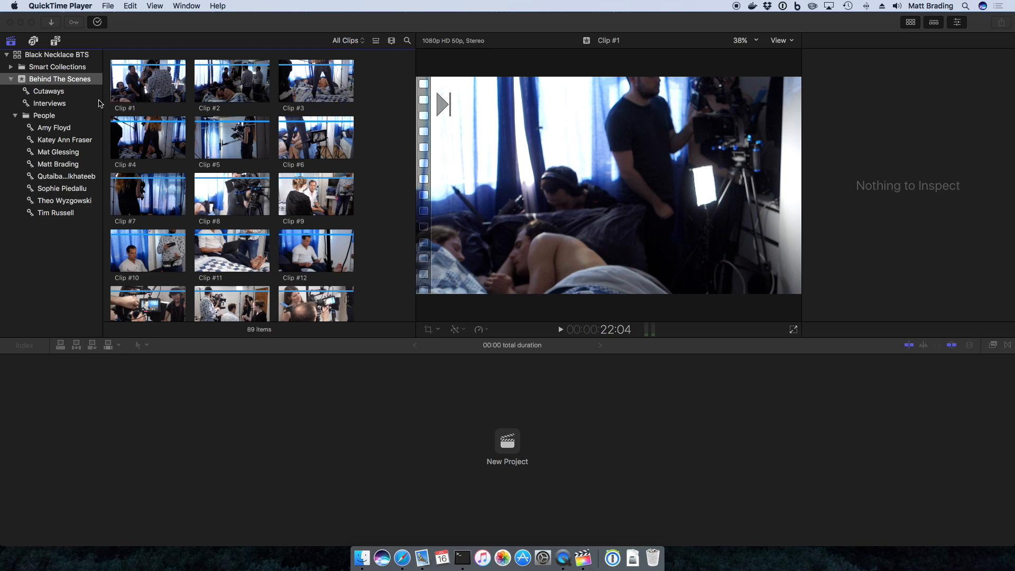
Go through each person's keyword collection in the People folder, one after another.
click(59, 119)
click(58, 128)
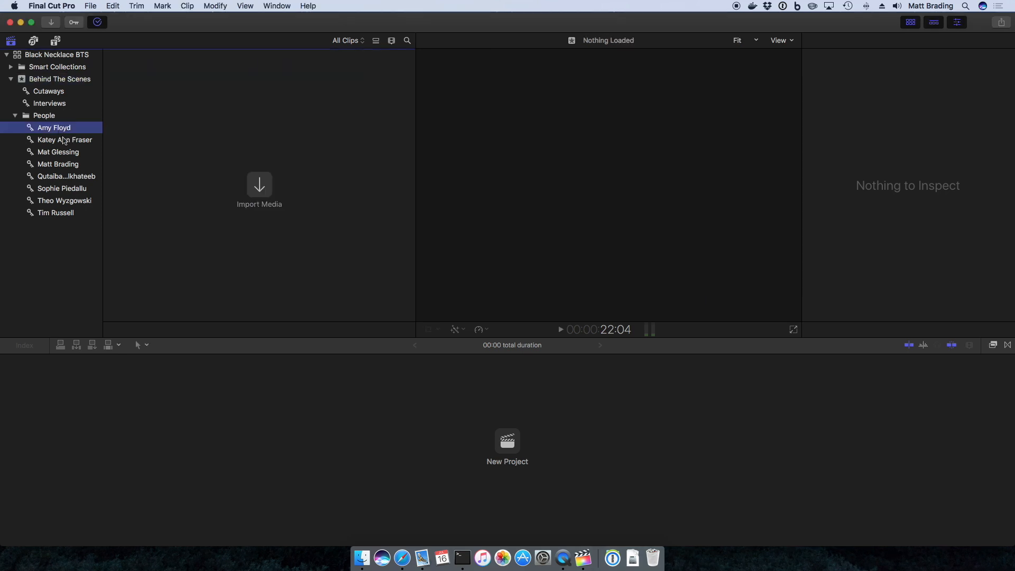
click(63, 141)
click(61, 154)
click(60, 166)
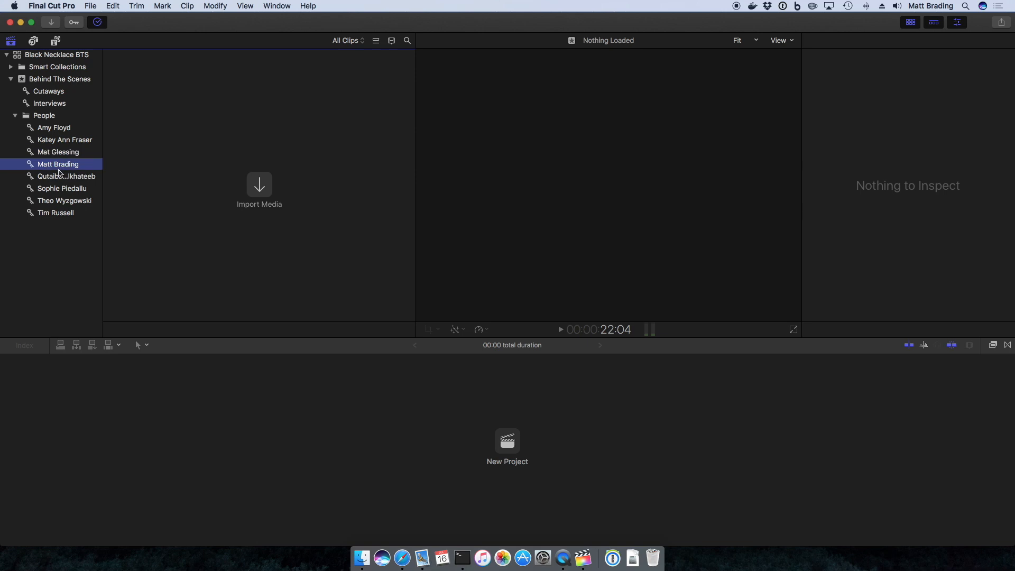
click(58, 179)
click(61, 189)
click(62, 201)
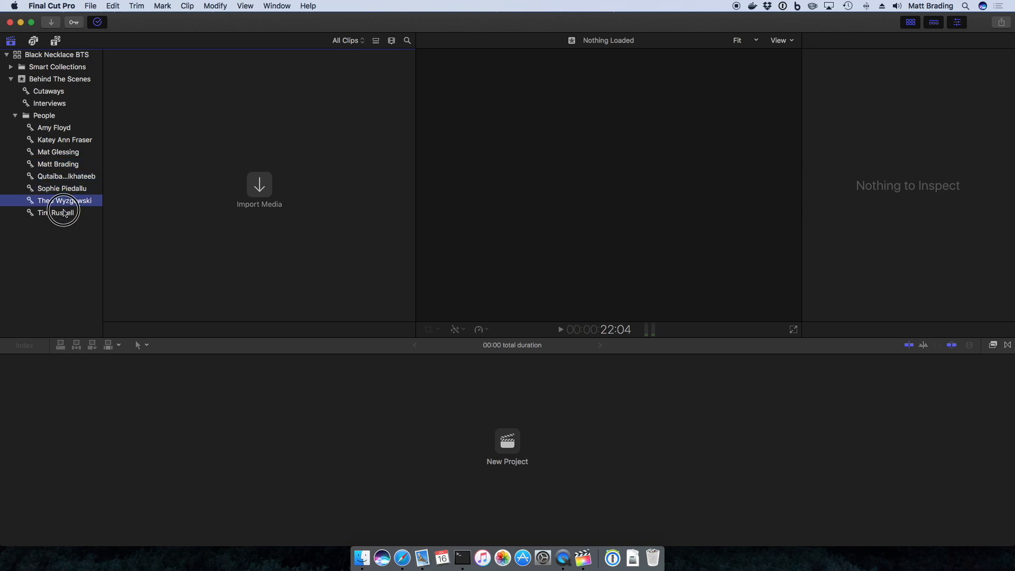
click(64, 213)
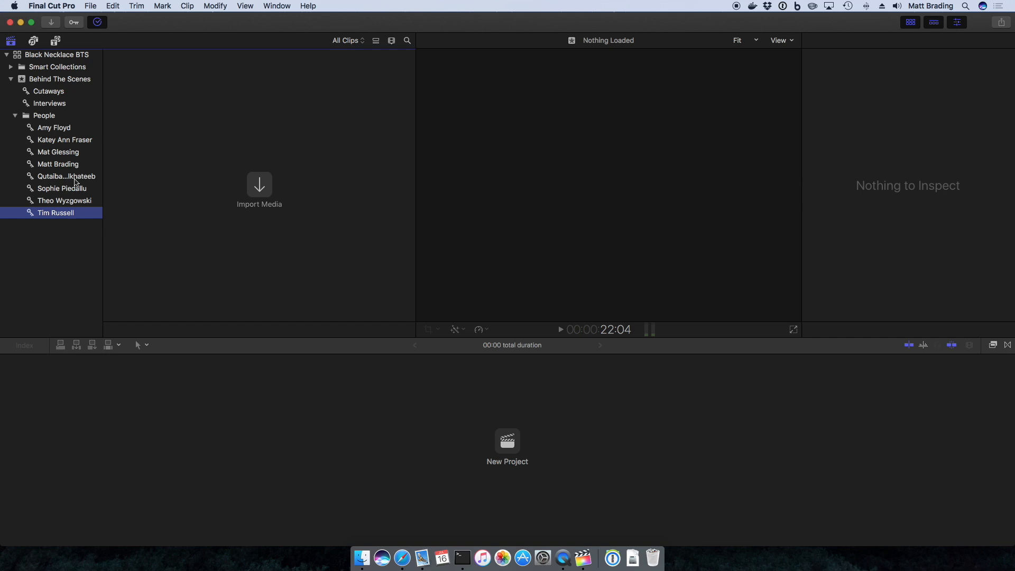
Create a folder named Cast inside the People folder.
click(48, 117)
right_click(48, 118)
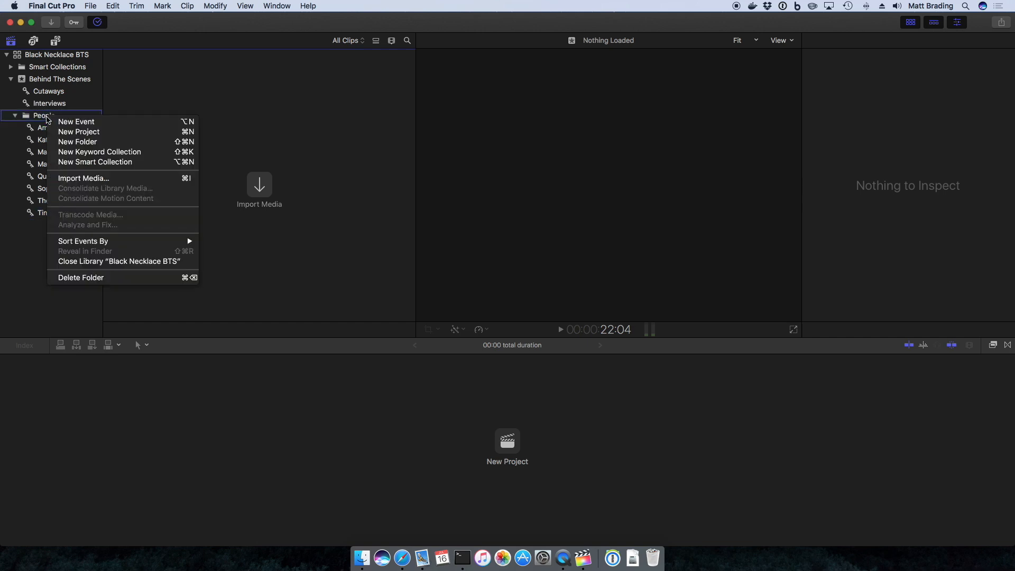
click(76, 141)
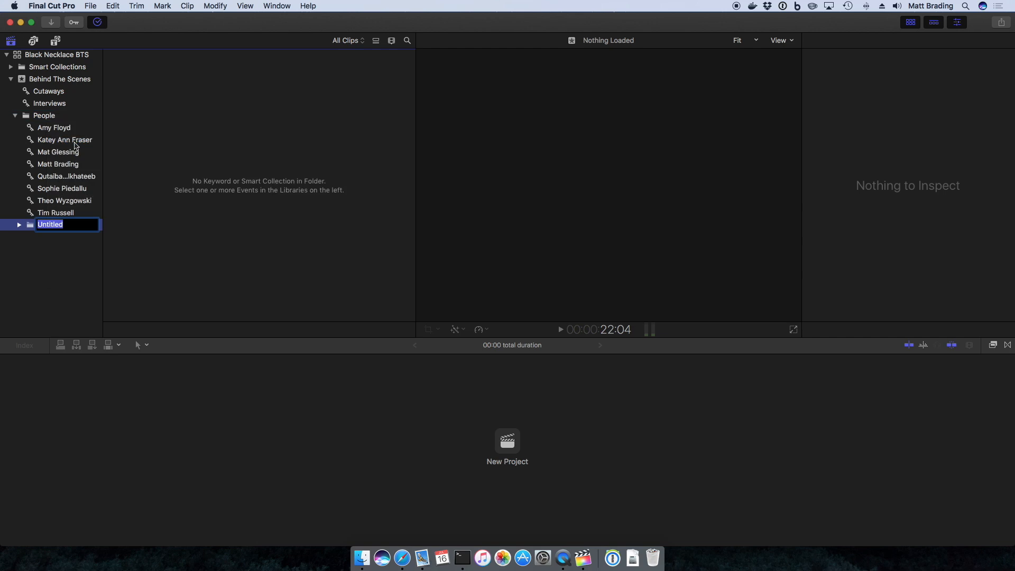
text(Cast)
key(Return)
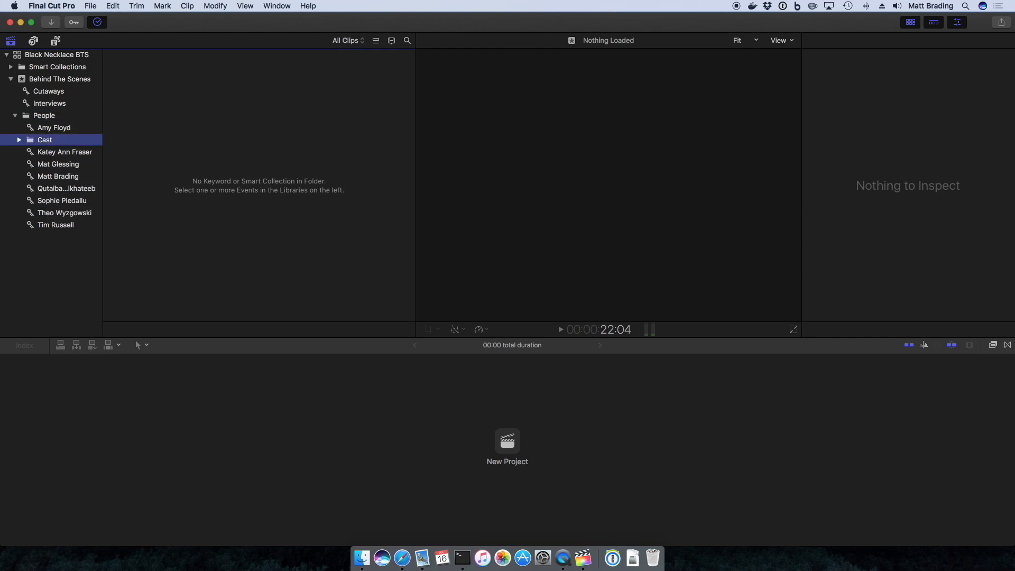
Create a folder named Crew inside the People folder, alongside the Cast folder.
right_click(58, 116)
click(46, 115)
right_click(49, 114)
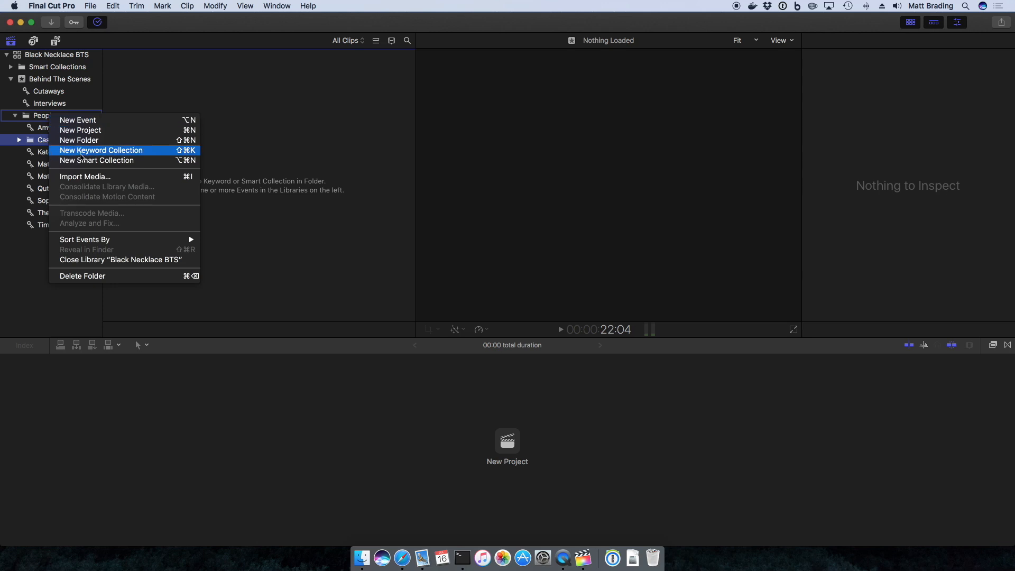
click(79, 140)
text(C)
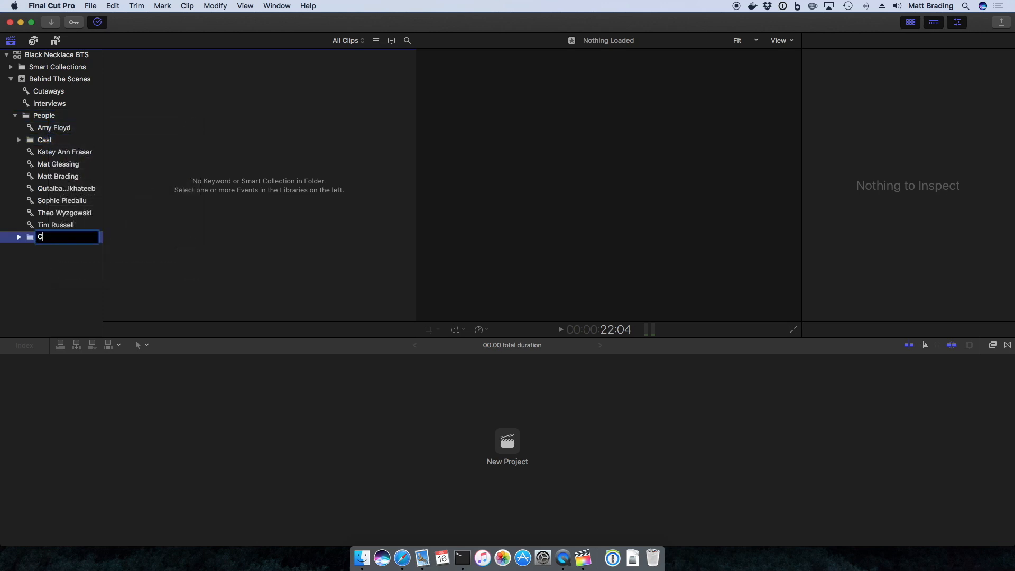
text(rew)
key(Return)
Expand the Cast and Crew folders and move the first three people's keyword collections into Cast.
click(19, 139)
click(19, 152)
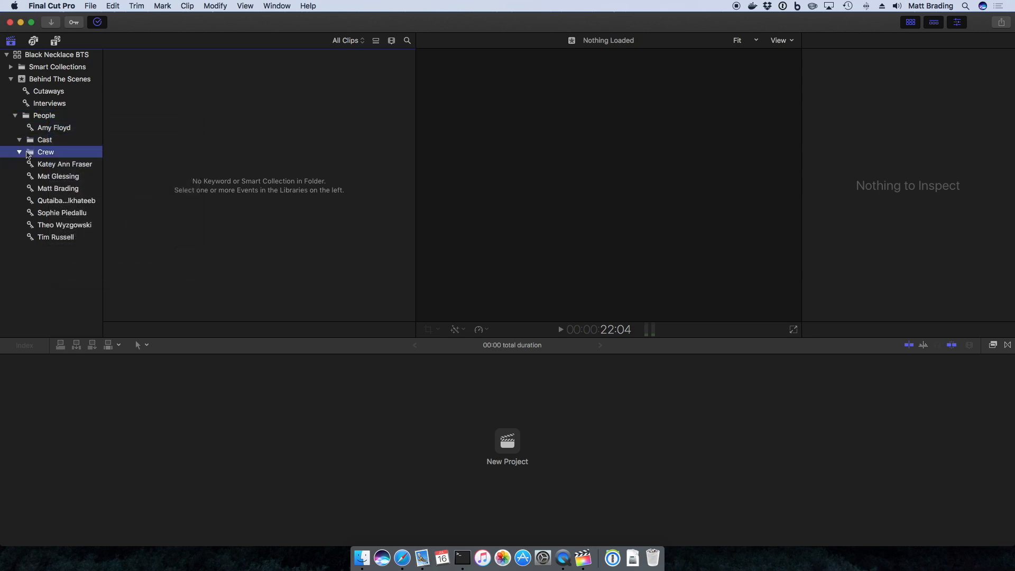
click(61, 129)
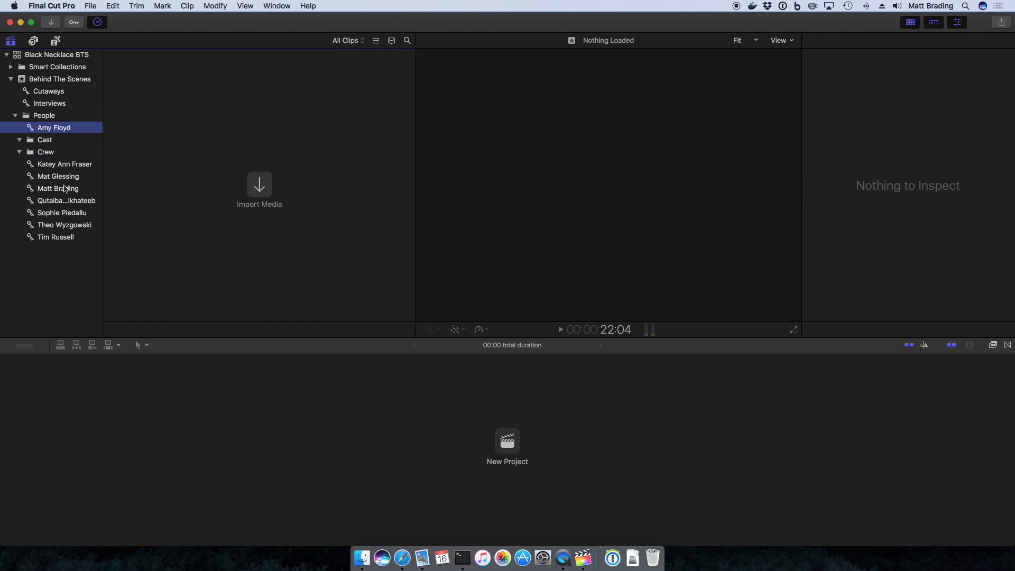
drag(68, 130, 48, 140)
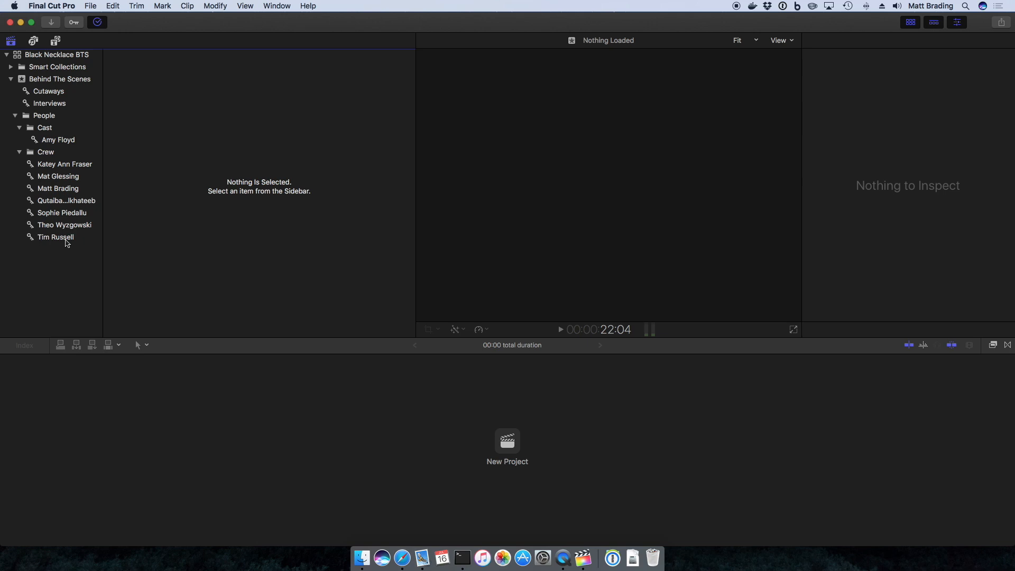
drag(63, 180, 54, 132)
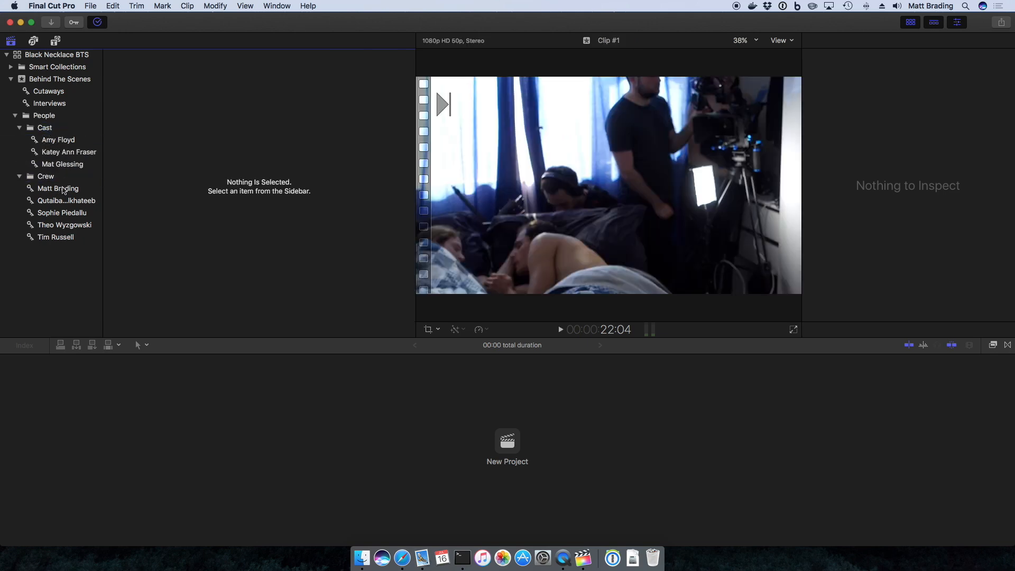
Move the remaining five people's keyword collections into the Crew folder.
click(63, 188)
shift+click(64, 238)
drag(77, 204, 55, 178)
click(19, 128)
click(19, 128)
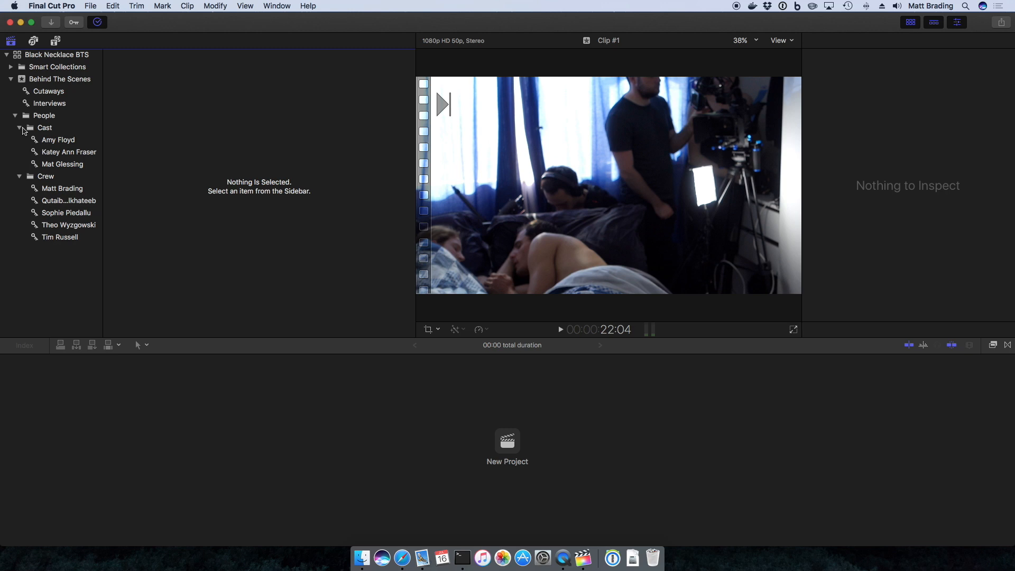
In the Interviews collection, tag Clip #1 and Clip #2 with the second and third Cast keywords, and Clip #3 with the fourth Crew keyword.
click(46, 104)
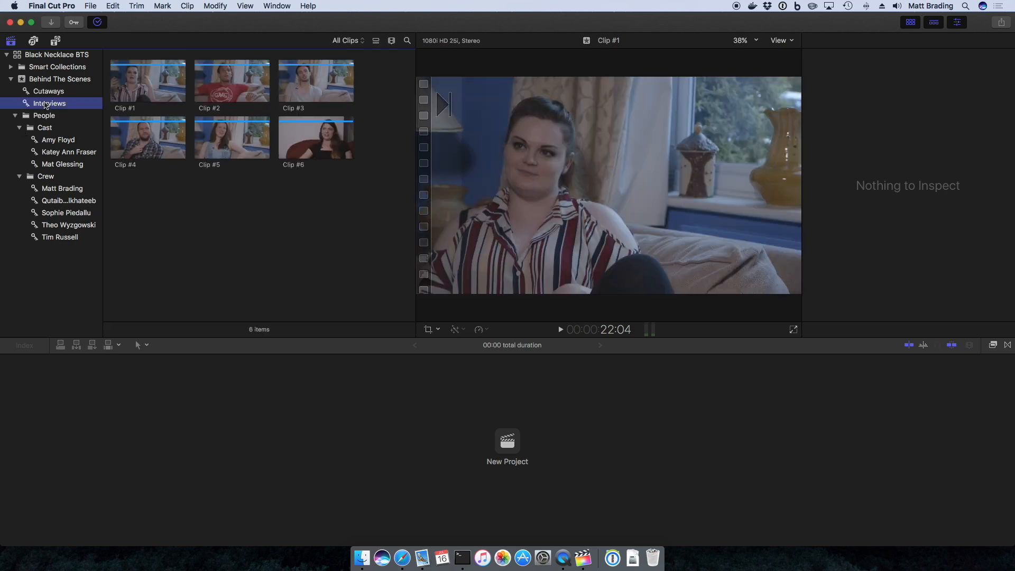
click(140, 88)
drag(165, 84, 82, 150)
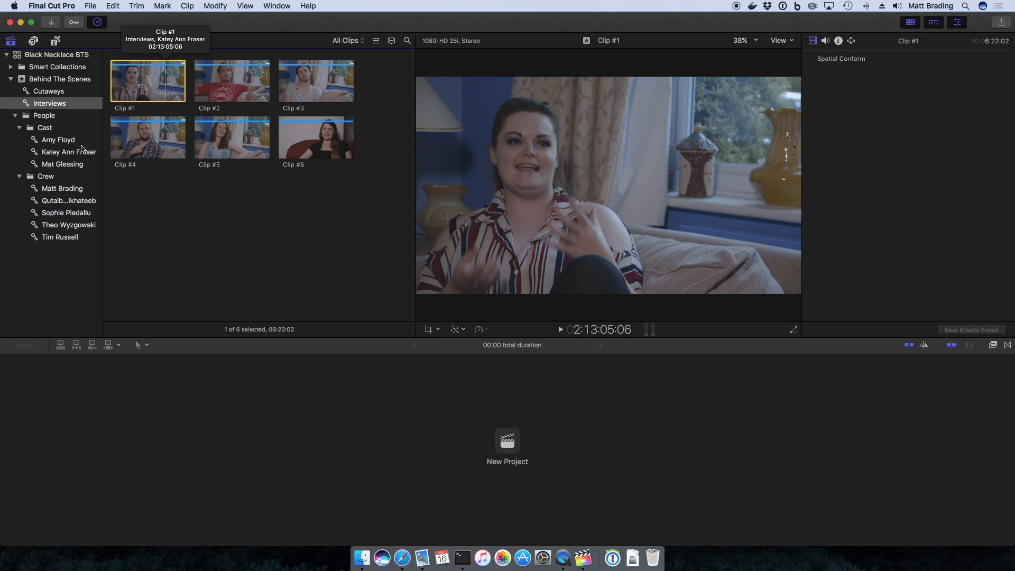
click(252, 75)
drag(247, 84, 64, 166)
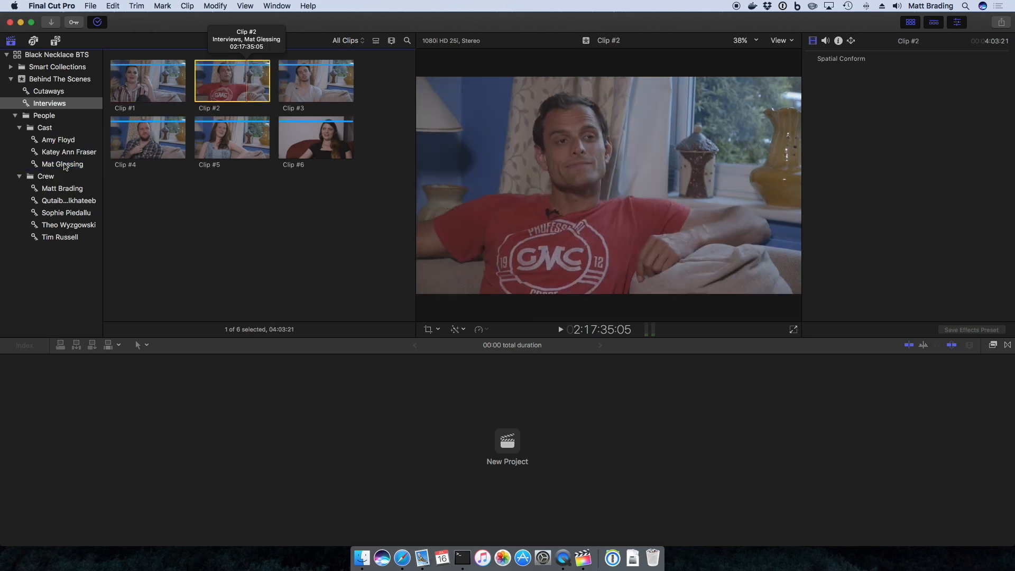
click(331, 80)
drag(332, 85, 82, 222)
Tag interview Clip #4 with the last Crew keyword, Clip #5 with the first Cast keyword and Clip #6 with the third Crew keyword.
drag(148, 148, 62, 236)
key(x)
click(216, 146)
drag(217, 147, 69, 140)
click(325, 140)
drag(332, 140, 64, 214)
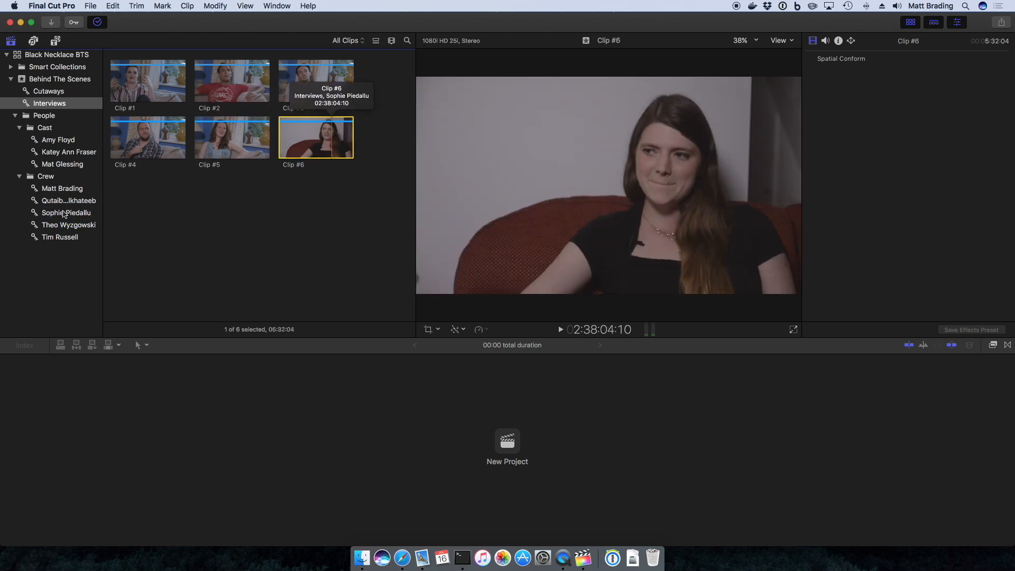
Check the interview clip in each Cast collection and in the third, fourth and last Crew collections.
click(58, 140)
click(70, 155)
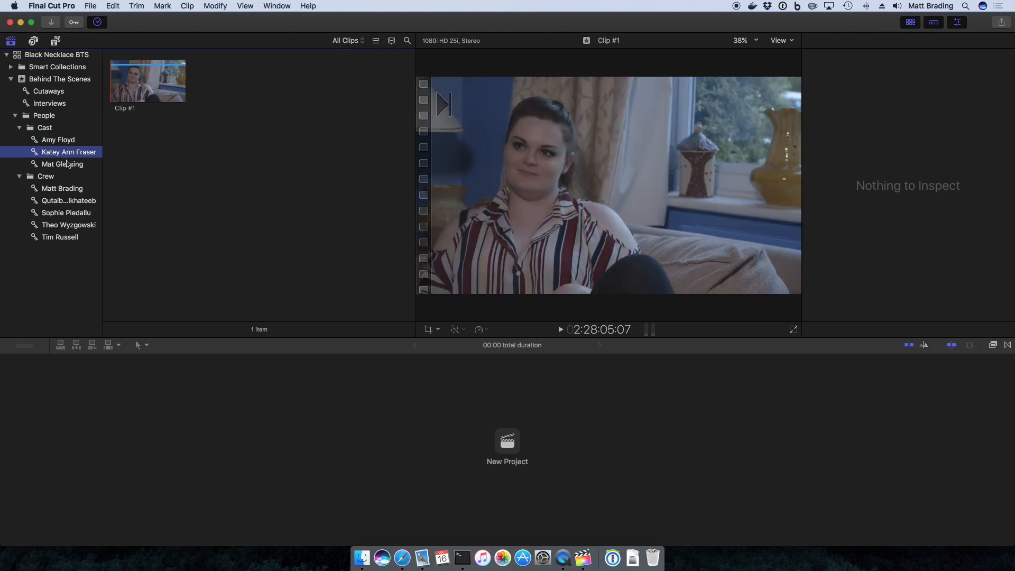
click(68, 163)
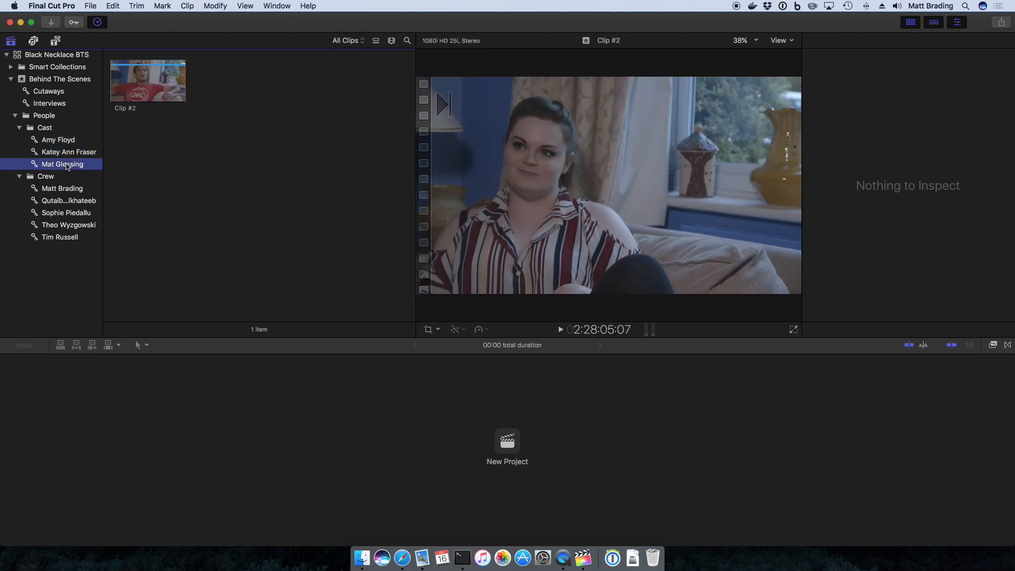
click(69, 213)
click(69, 226)
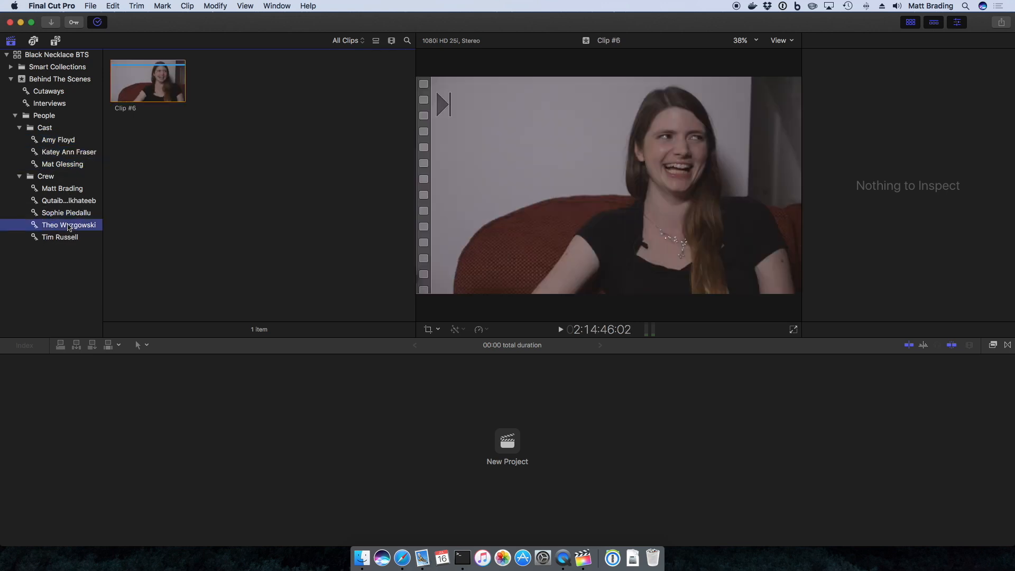
click(69, 238)
In the Cutaways collection, tag Clip #1 with the keywords of every Crew member except the first.
click(49, 91)
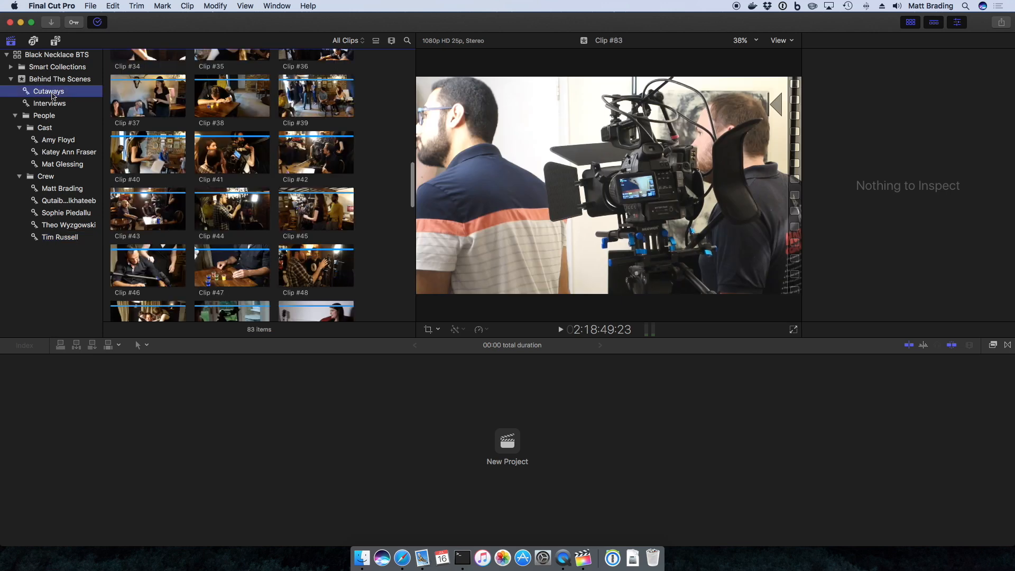
scroll(245, 176, down, 3)
scroll(245, 176, down, 1)
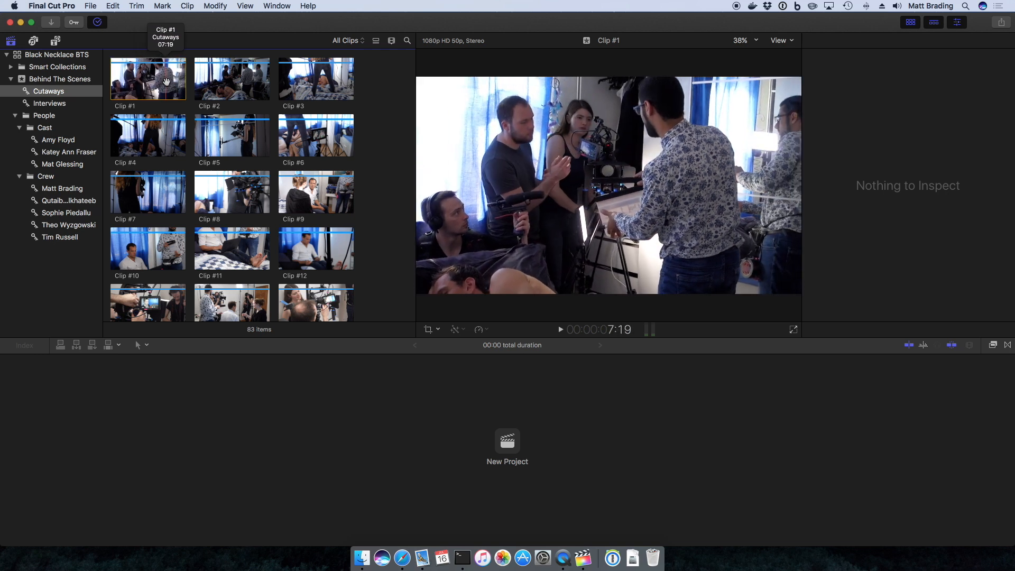
click(162, 81)
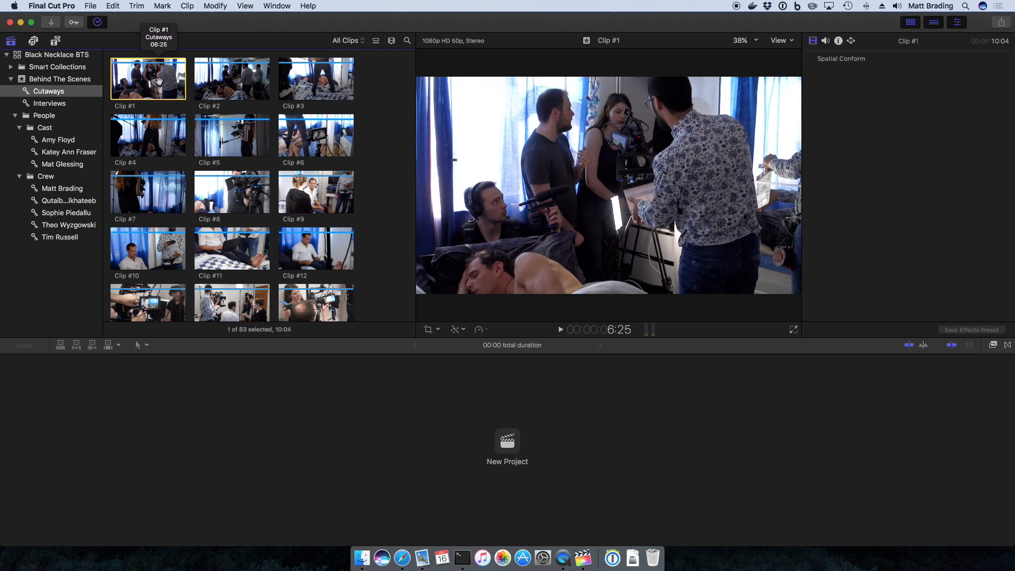
drag(162, 72, 57, 212)
drag(146, 67, 62, 236)
drag(159, 80, 67, 225)
drag(154, 100, 69, 201)
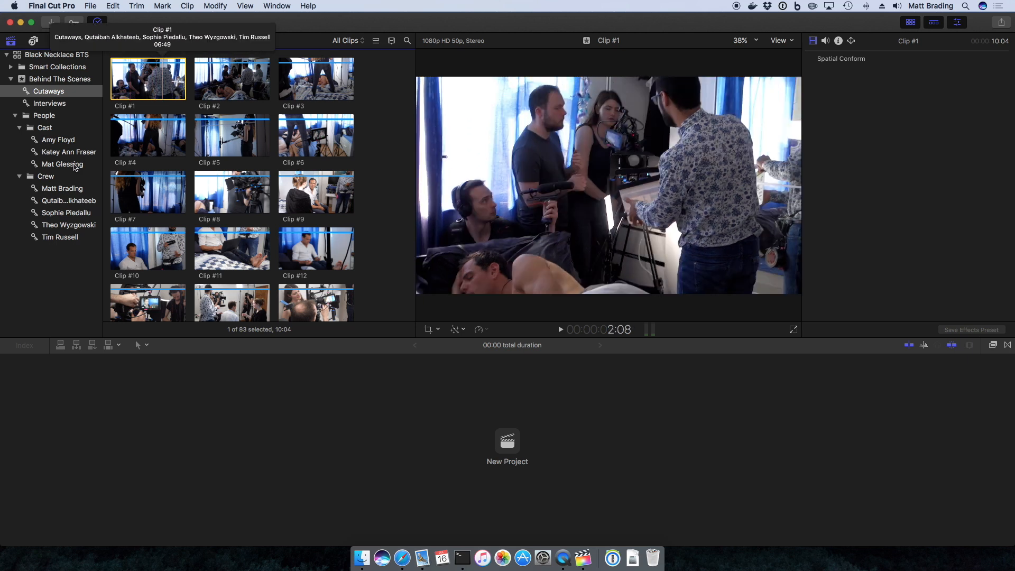
Look through the last four Crew collections and check the keywords on Clip #1.
click(65, 213)
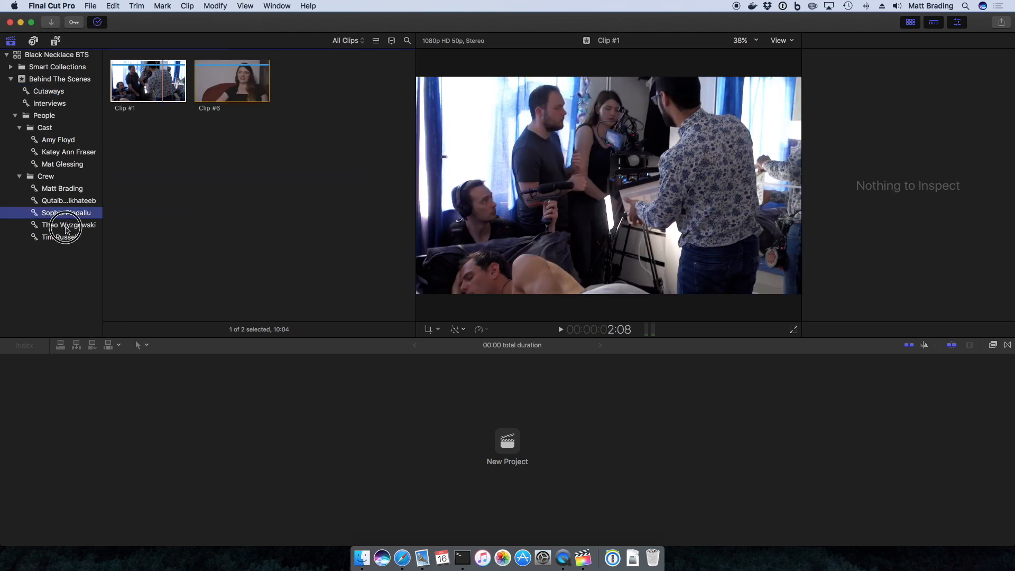
click(66, 227)
click(64, 239)
click(75, 204)
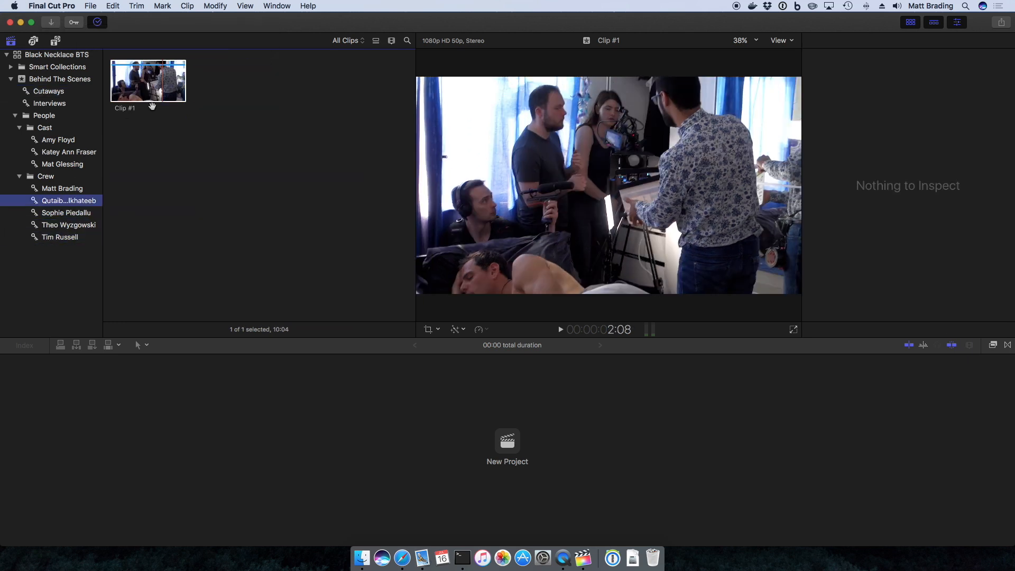
click(138, 82)
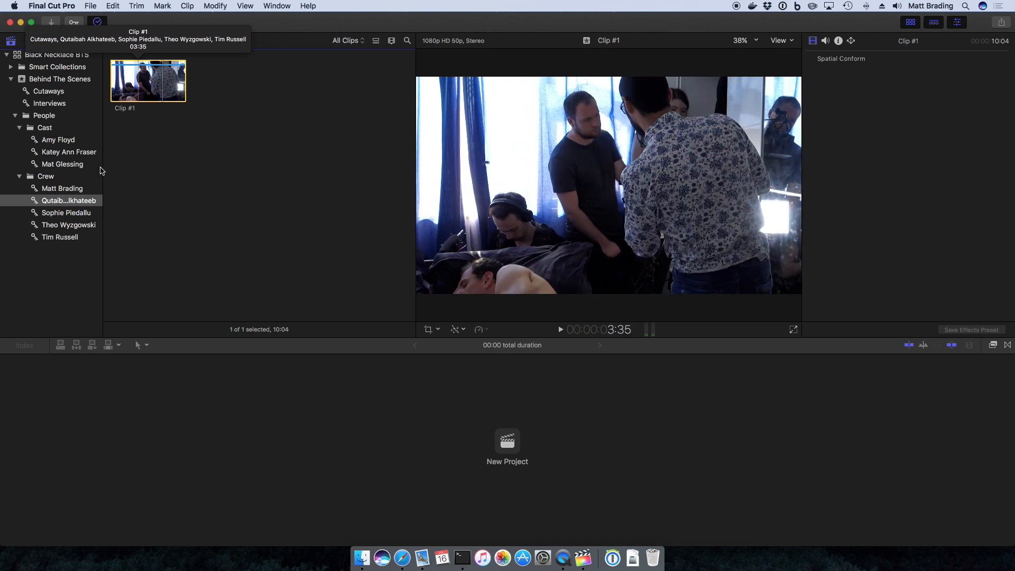
Tag the opening clapperboard range of cutaway Clip #12, about 10 seconds, with the second Crew keyword and check it in that person's collection.
click(48, 91)
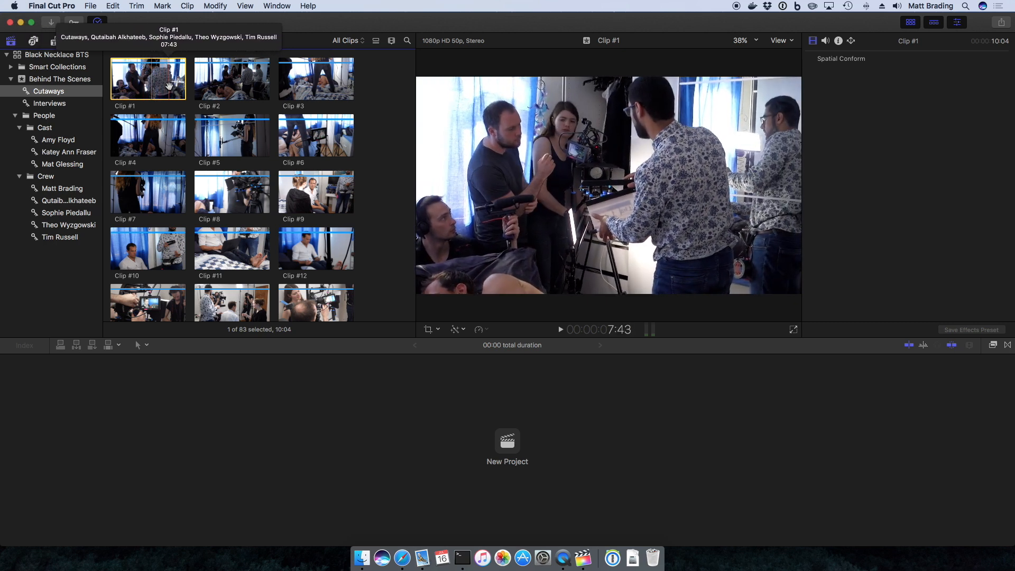
scroll(169, 86, down, 3)
scroll(211, 206, up, 2)
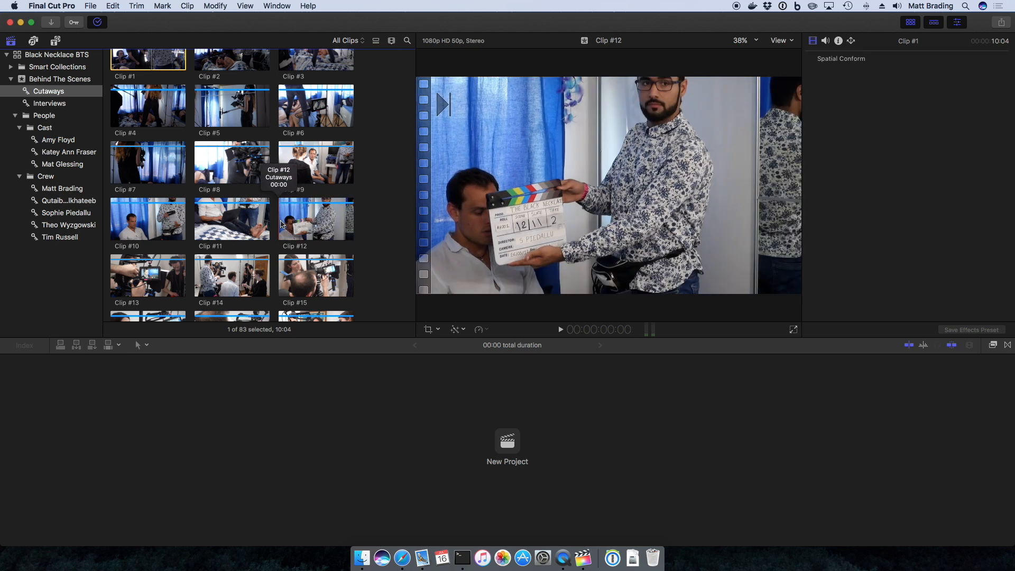
drag(279, 221, 287, 222)
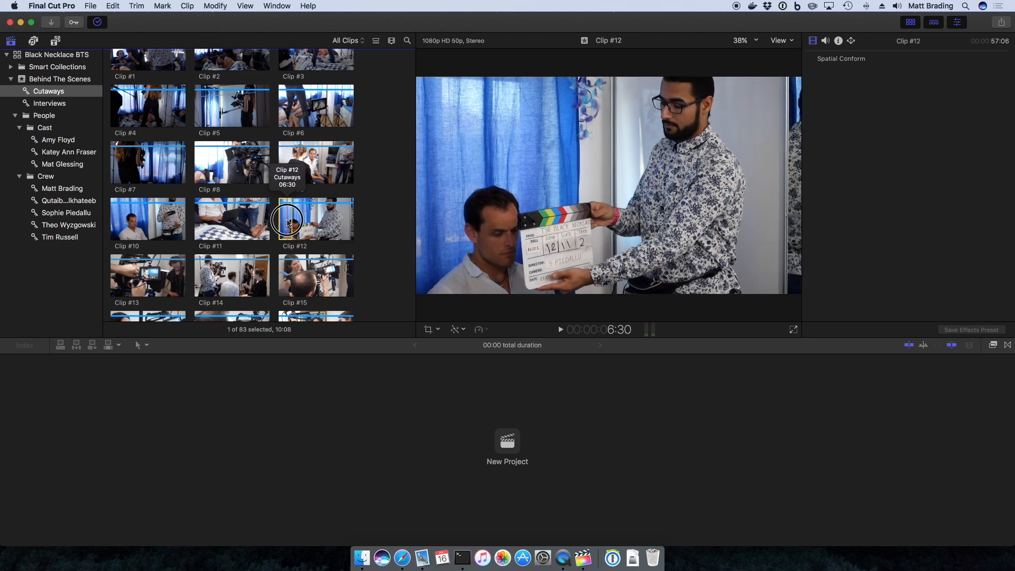
drag(145, 217, 81, 203)
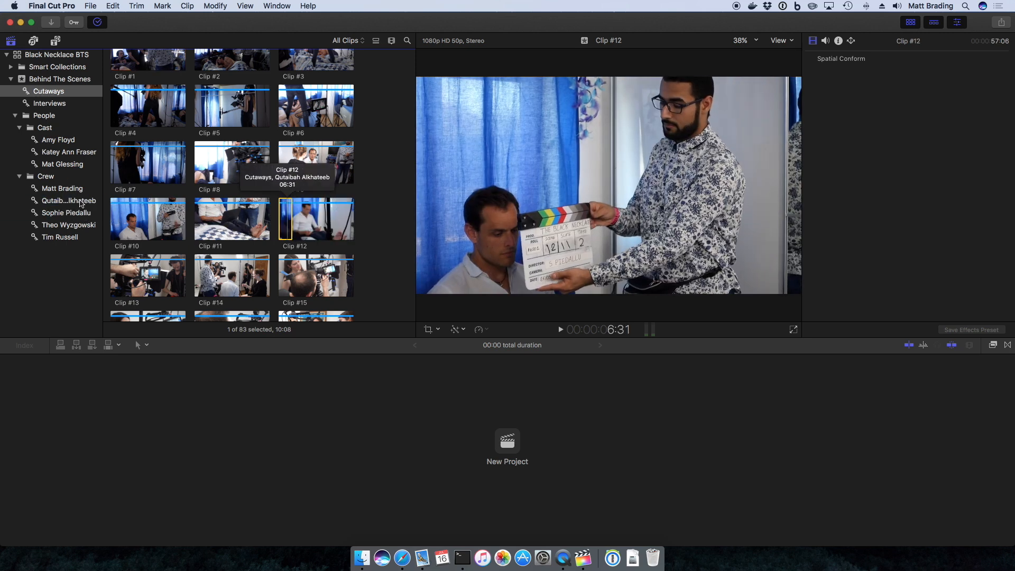
click(81, 203)
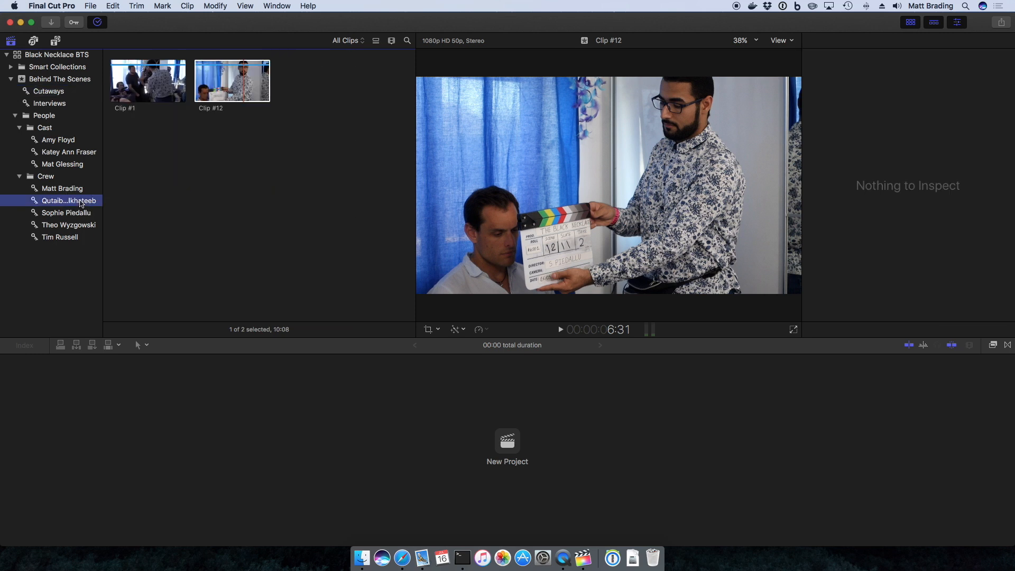
click(220, 79)
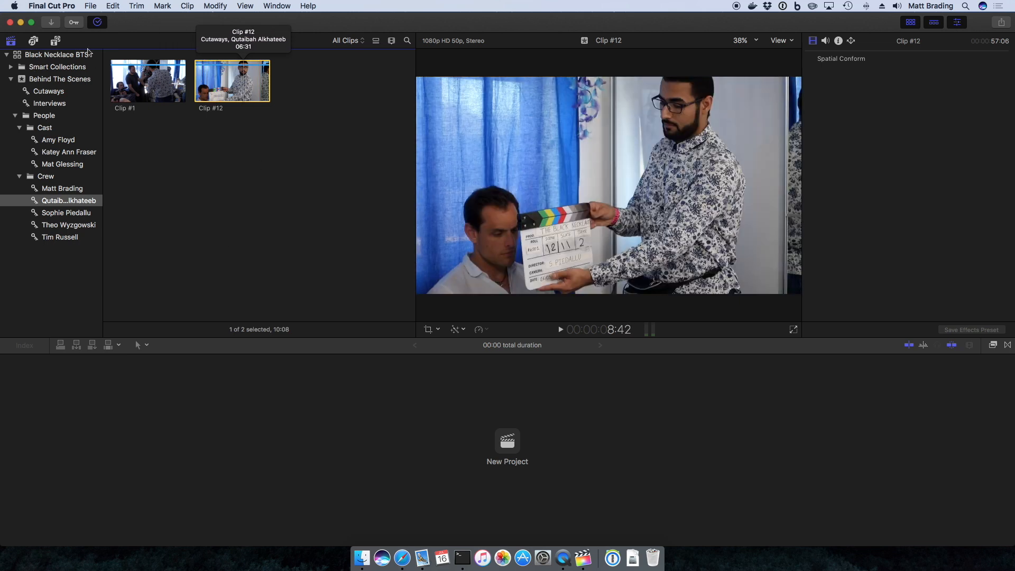
In cutaway Clip #12, tag the opening range of about 16 seconds with the third Cast keyword and select a short range near the middle.
click(60, 95)
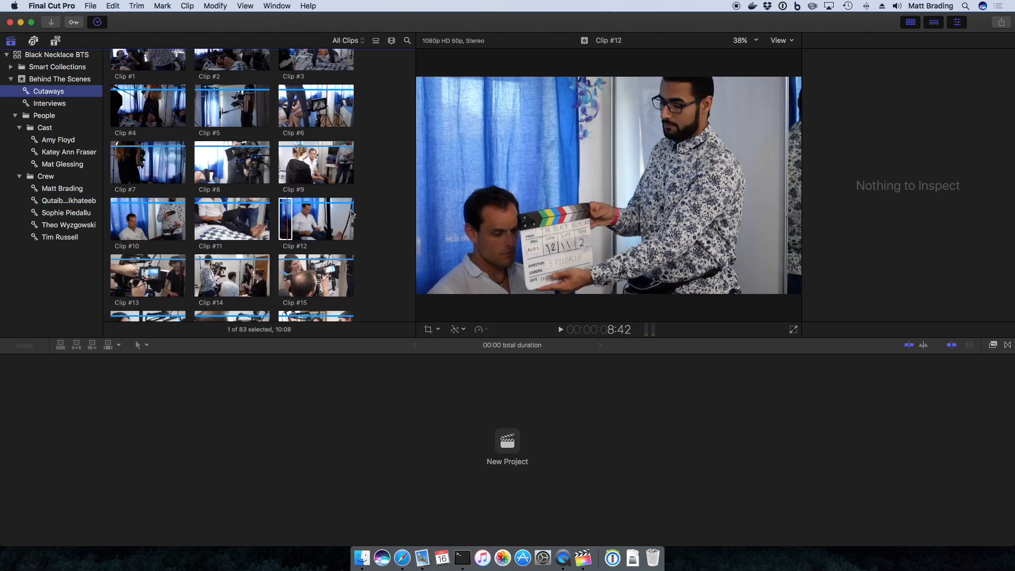
click(294, 215)
drag(293, 215, 68, 164)
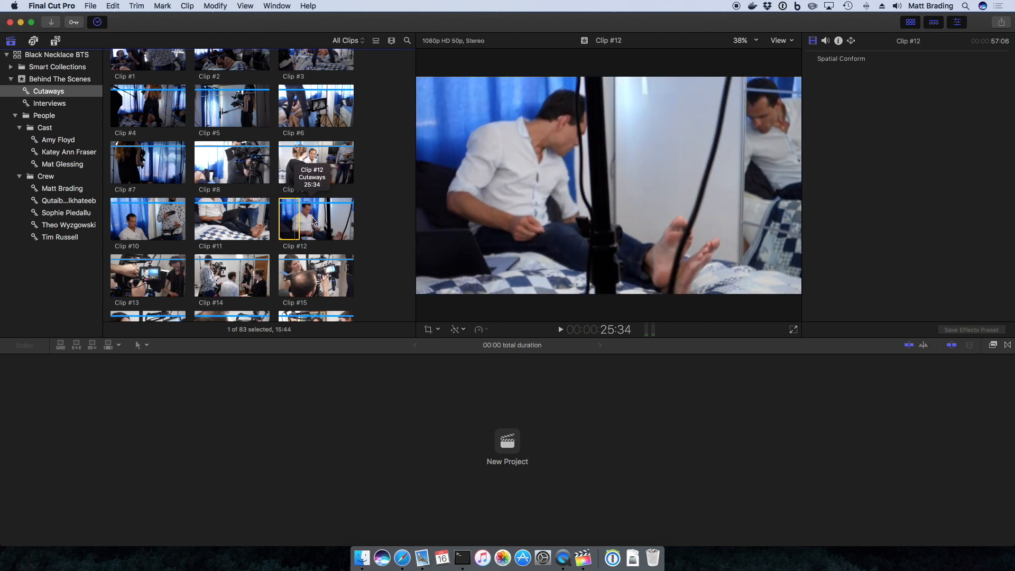
drag(314, 218, 330, 219)
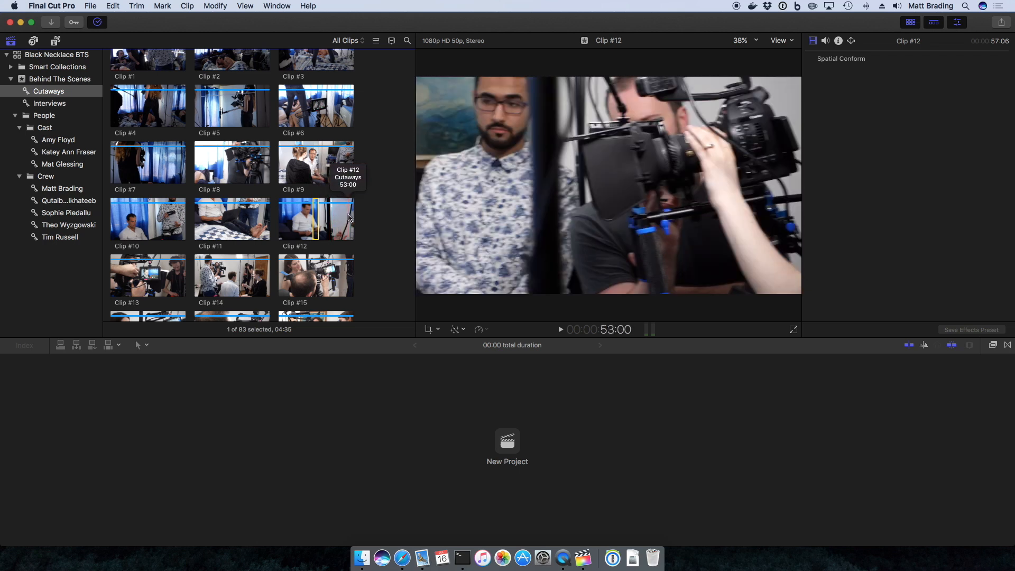
Tag the final range of Clip #12, about 17 seconds, with the last and third Crew keywords, check the last Crew collection and return to Cutaways.
drag(332, 216, 334, 217)
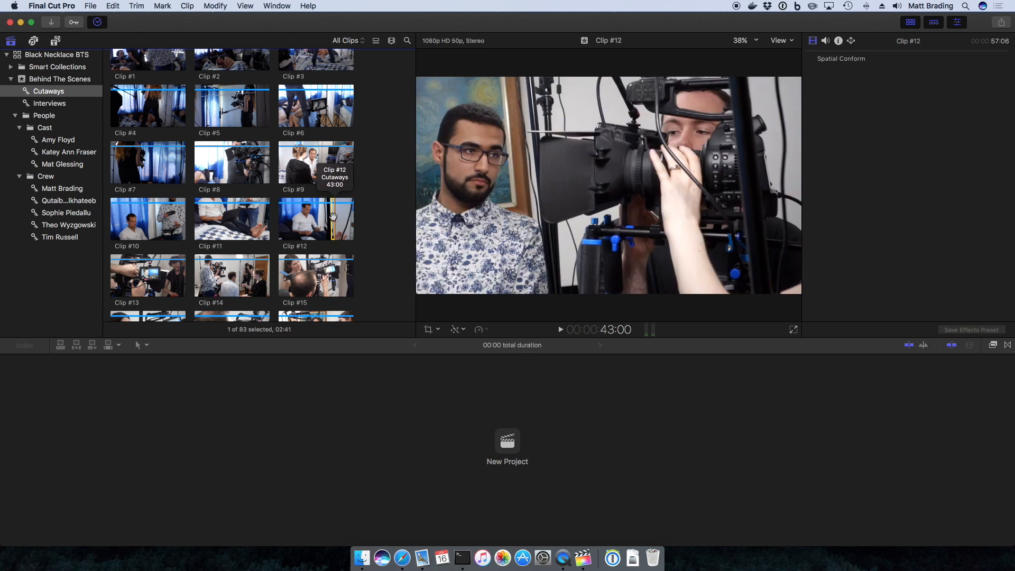
drag(334, 214, 58, 237)
drag(341, 214, 59, 215)
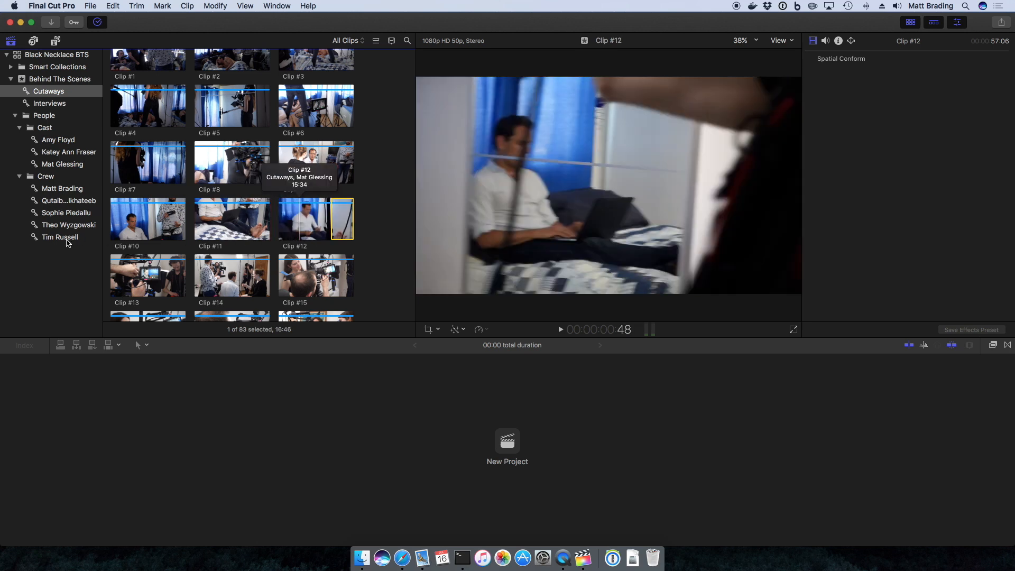
click(68, 237)
click(252, 66)
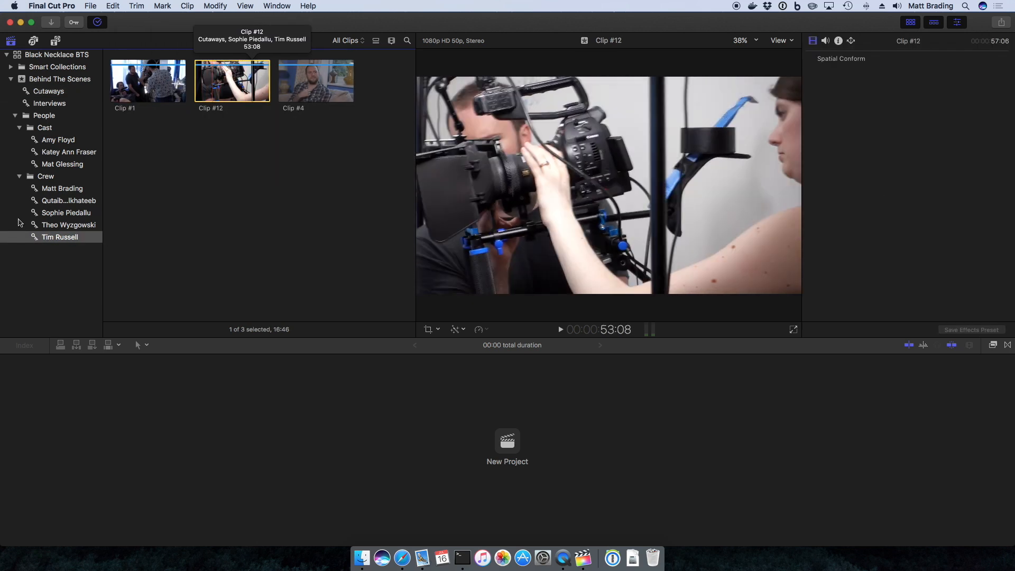
click(49, 91)
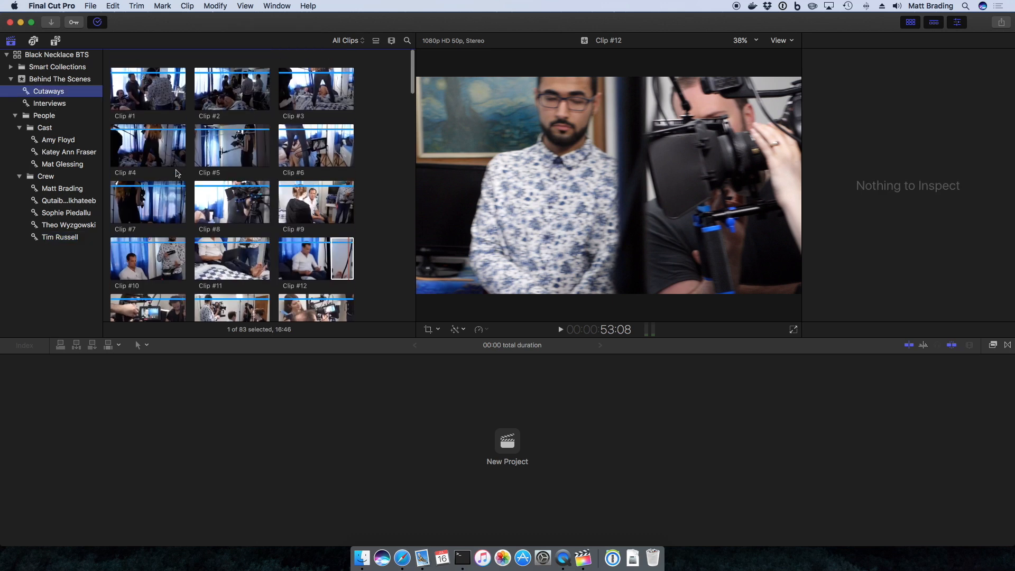